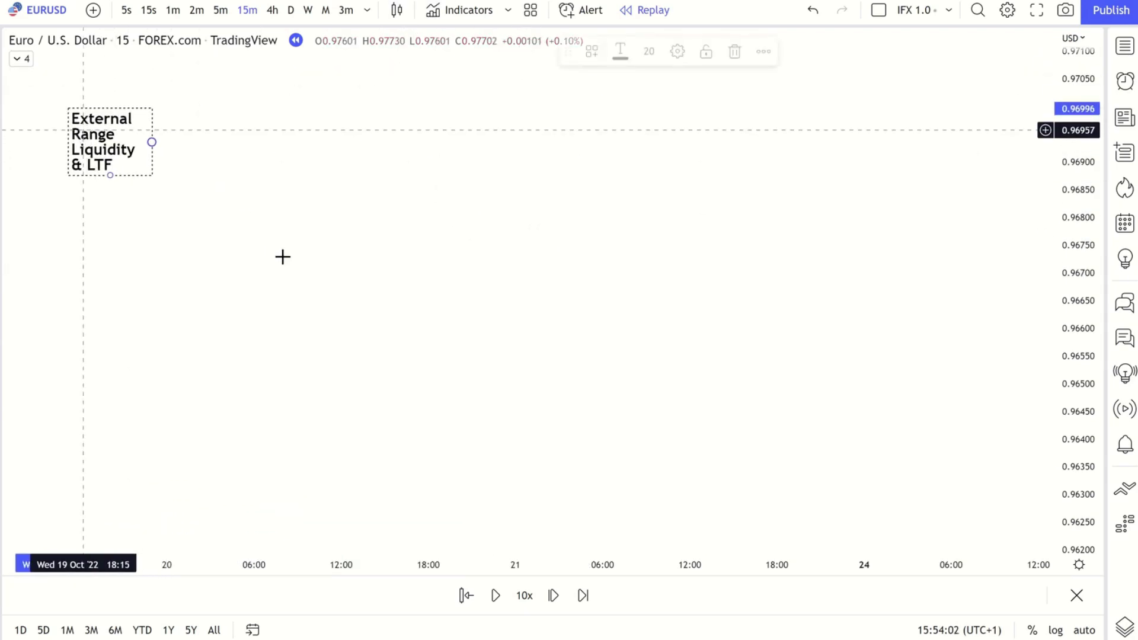
Step: Draw a path from about 0.9637 up to 0.9663, down to 0.9644, up to 0.9688 and back to about 0.9672
{"action": "left_click", "coordinate": [318, 501]}
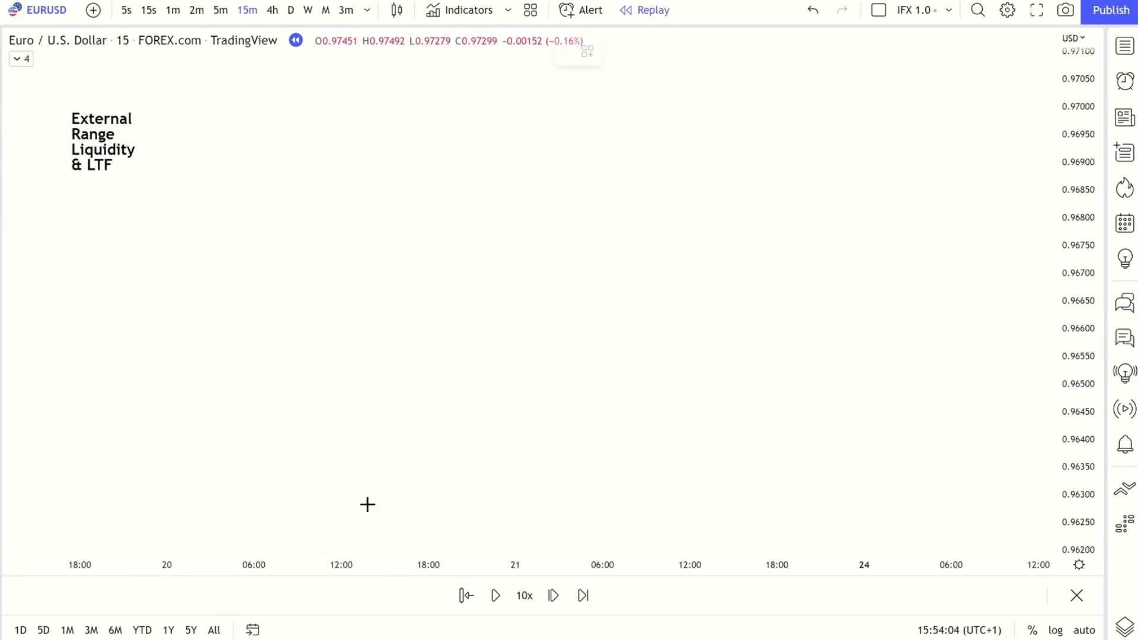
{"action": "left_click", "coordinate": [399, 454]}
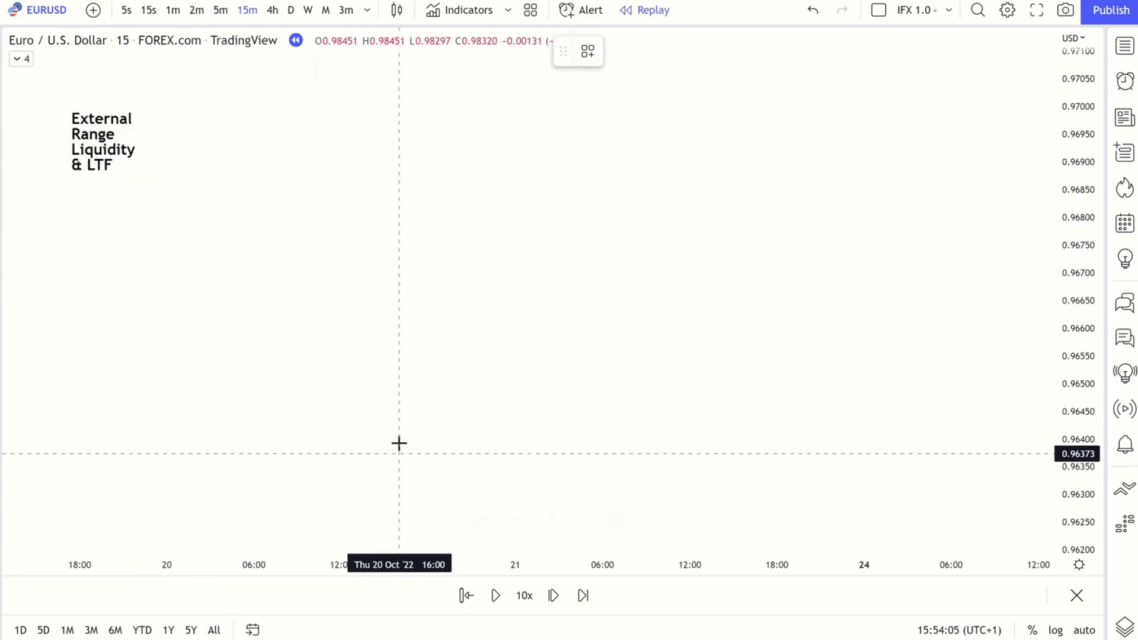
{"action": "left_click", "coordinate": [424, 314]}
{"action": "left_click", "coordinate": [490, 419]}
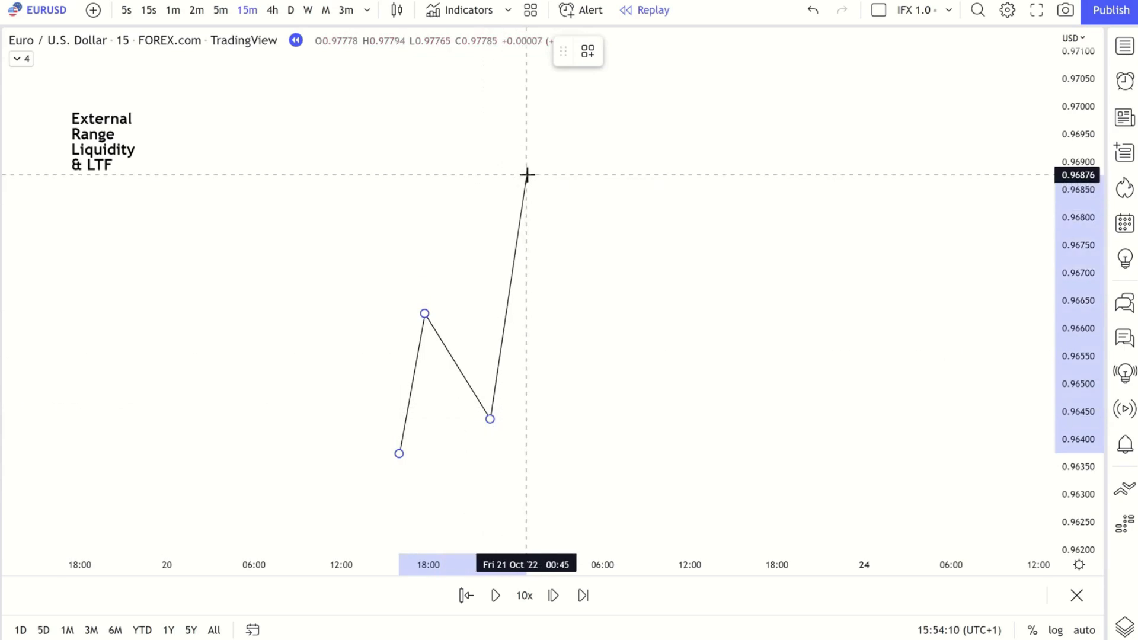
{"action": "left_click", "coordinate": [527, 174]}
{"action": "double_click", "coordinate": [559, 263]}
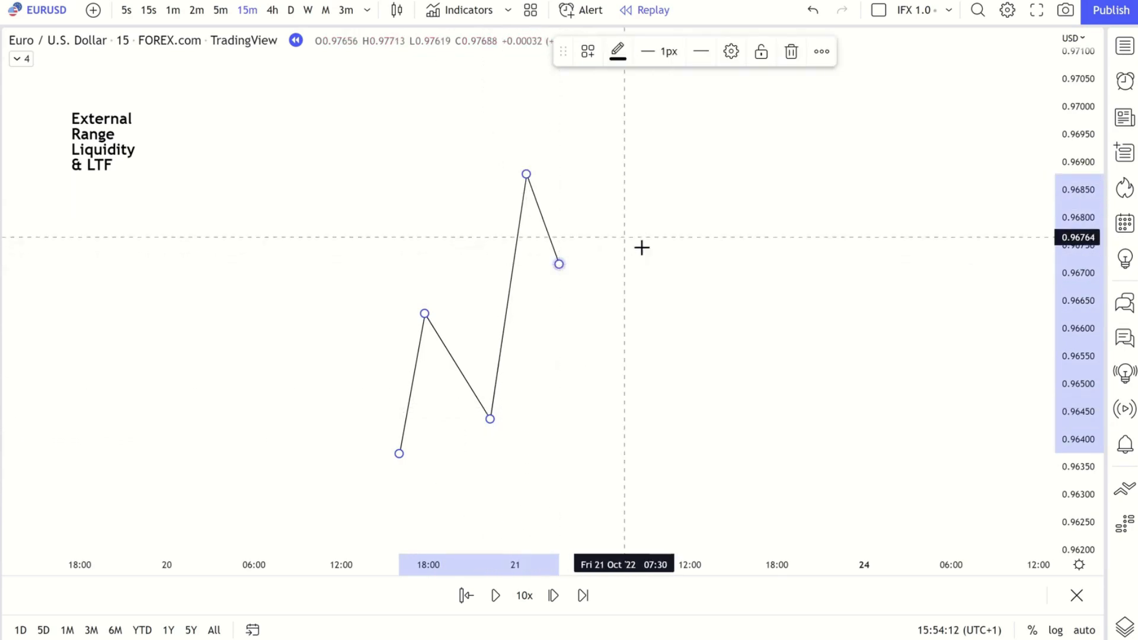
{"action": "left_click", "coordinate": [642, 248]}
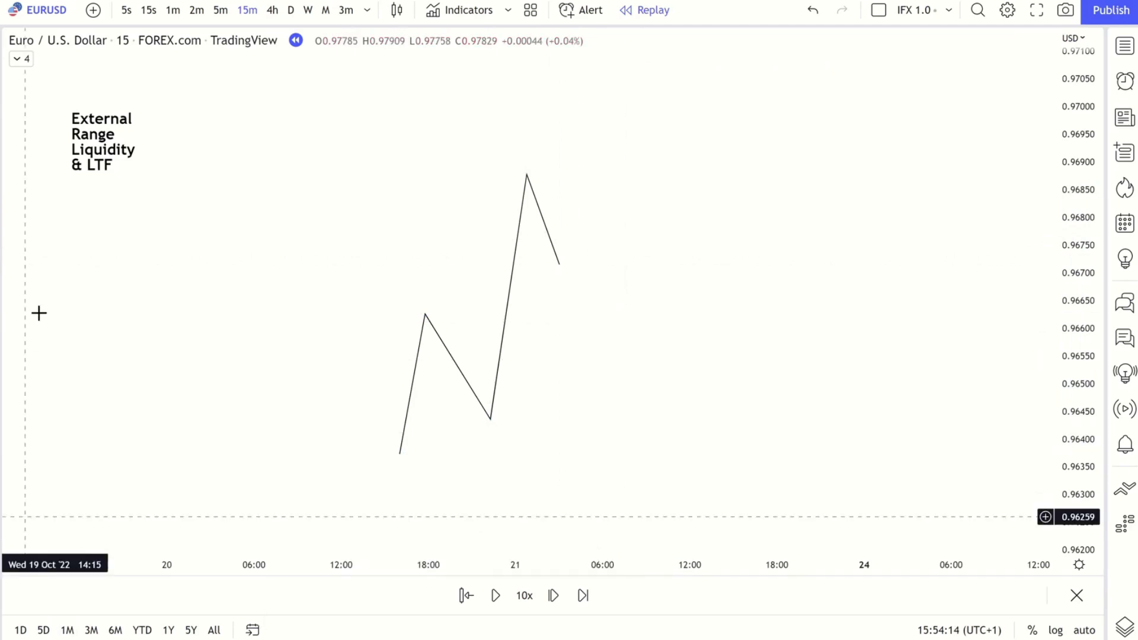
Step: Mark the path's first high, swing low and swing high with small black dots
{"action": "left_click", "coordinate": [499, 407]}
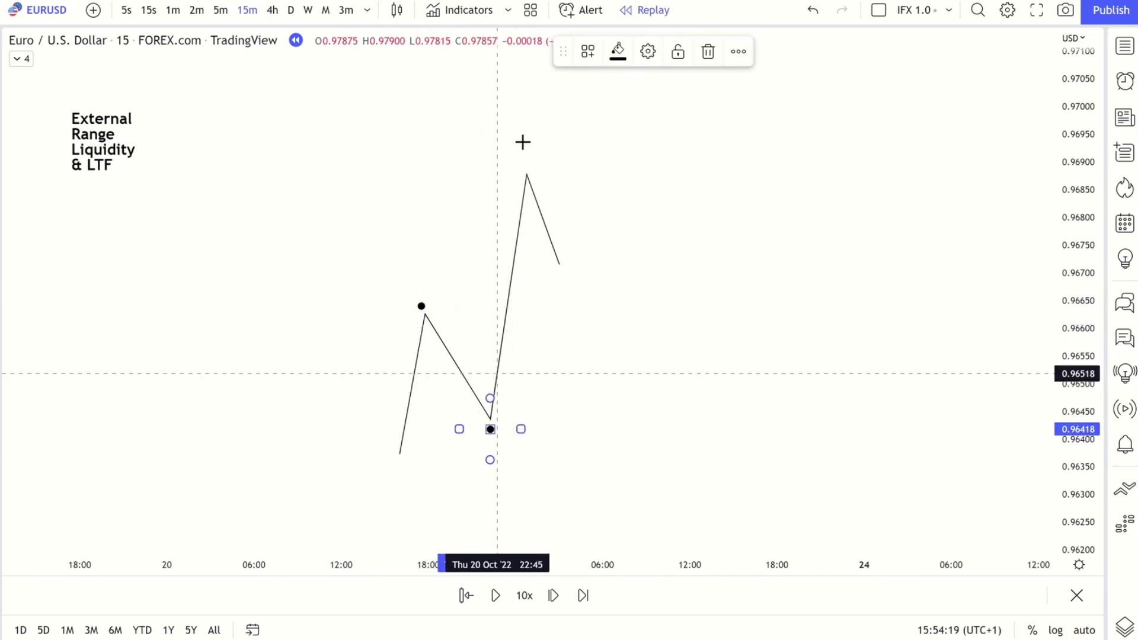
{"action": "left_click", "coordinate": [529, 166]}
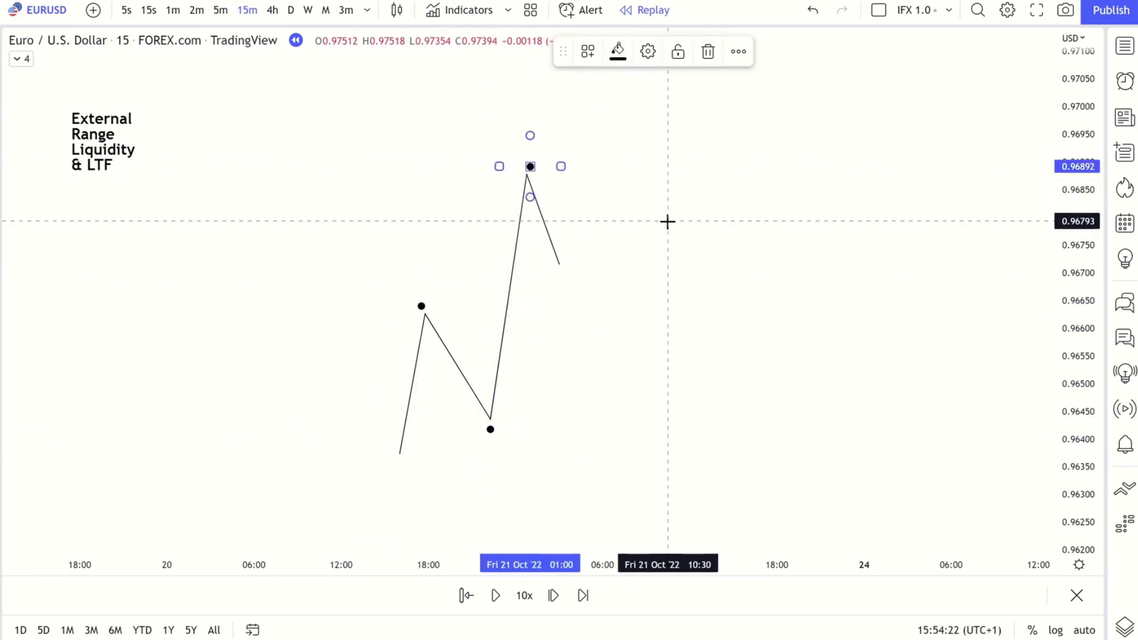
{"action": "left_click", "coordinate": [667, 221]}
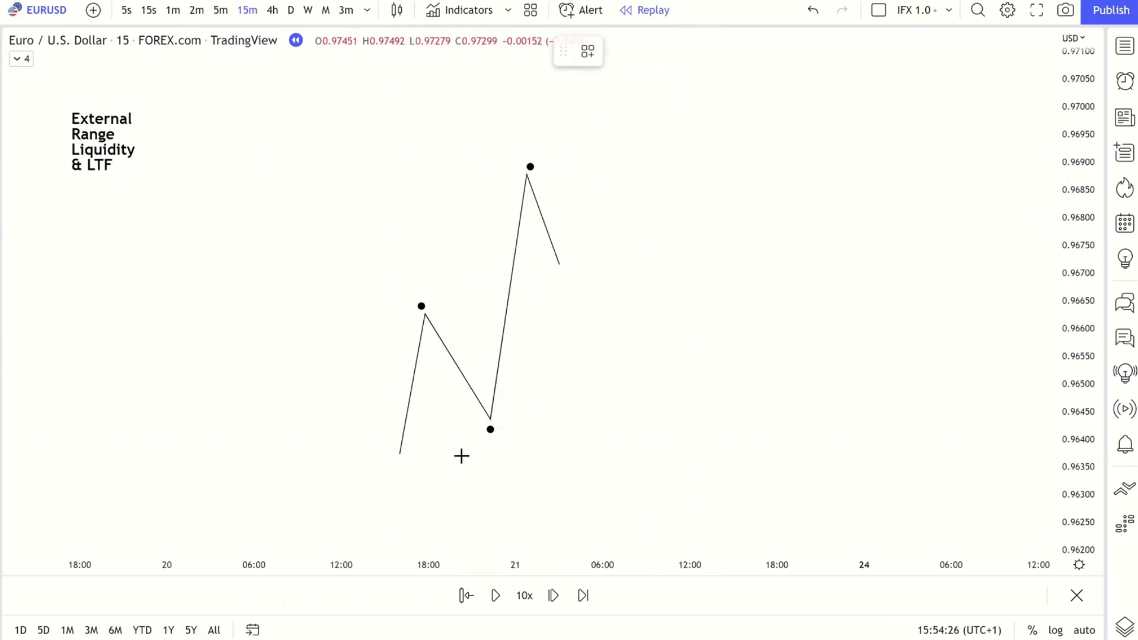
Step: Draw horizontal range lines extending from the swing low at about 0.96439 and the swing high at about 0.96881
{"action": "left_click", "coordinate": [490, 417]}
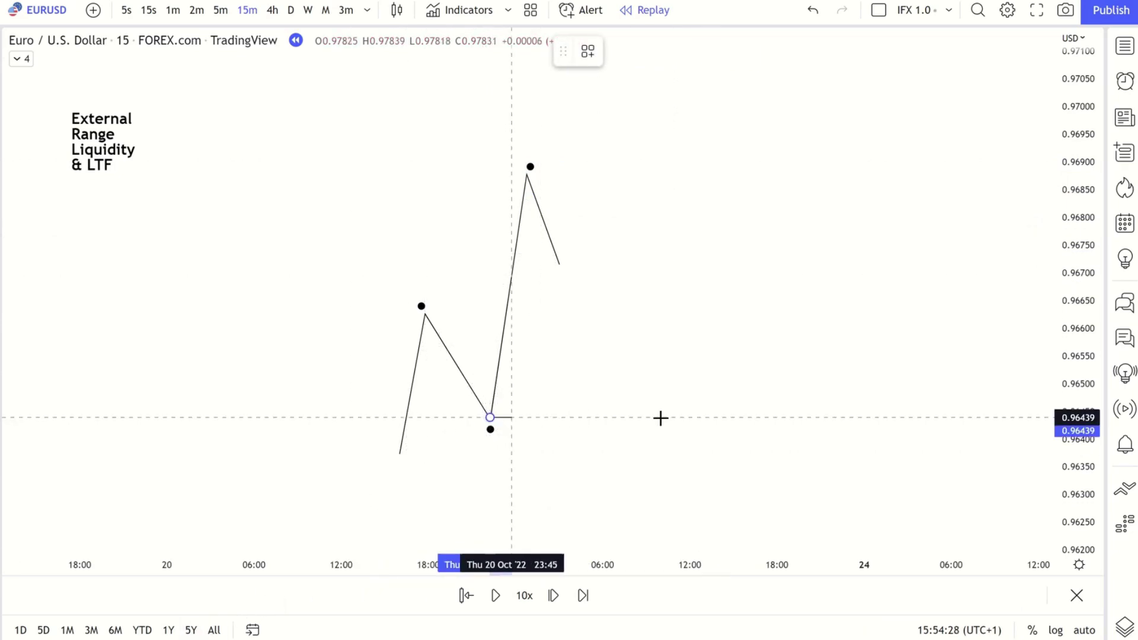
{"action": "left_click", "coordinate": [660, 418]}
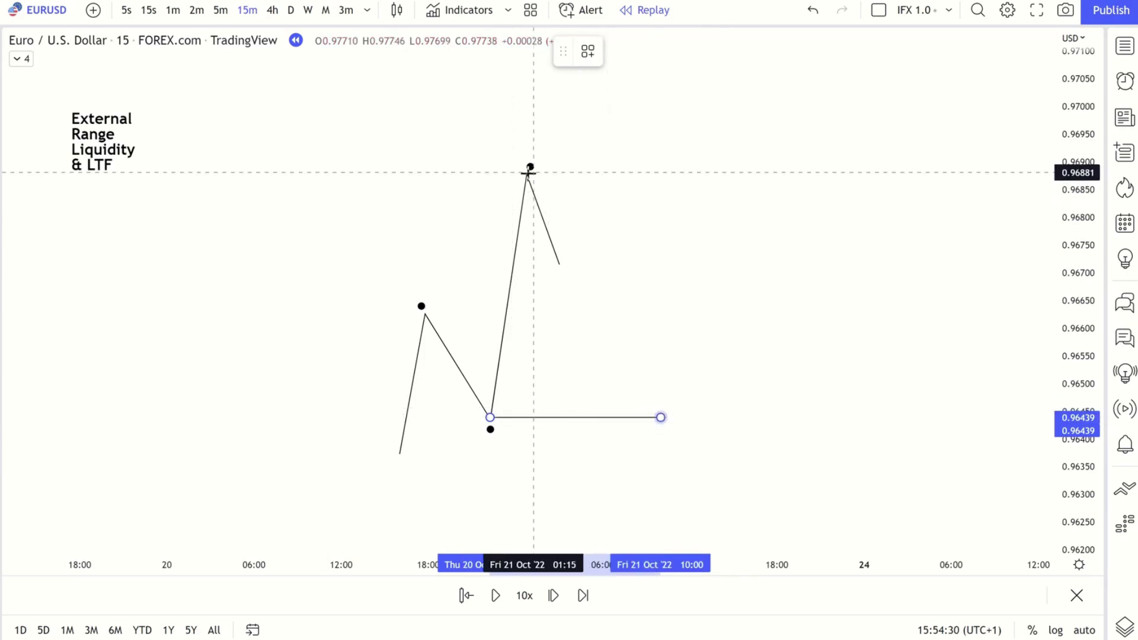
{"action": "left_click", "coordinate": [527, 172]}
{"action": "left_click", "coordinate": [628, 172]}
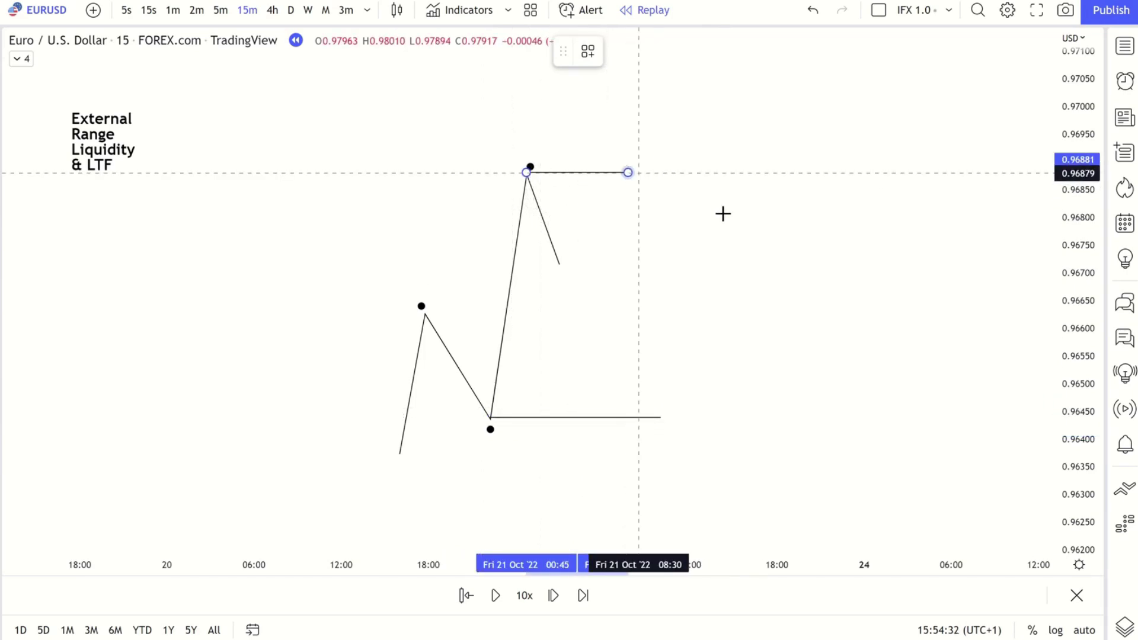
{"action": "left_click", "coordinate": [723, 214]}
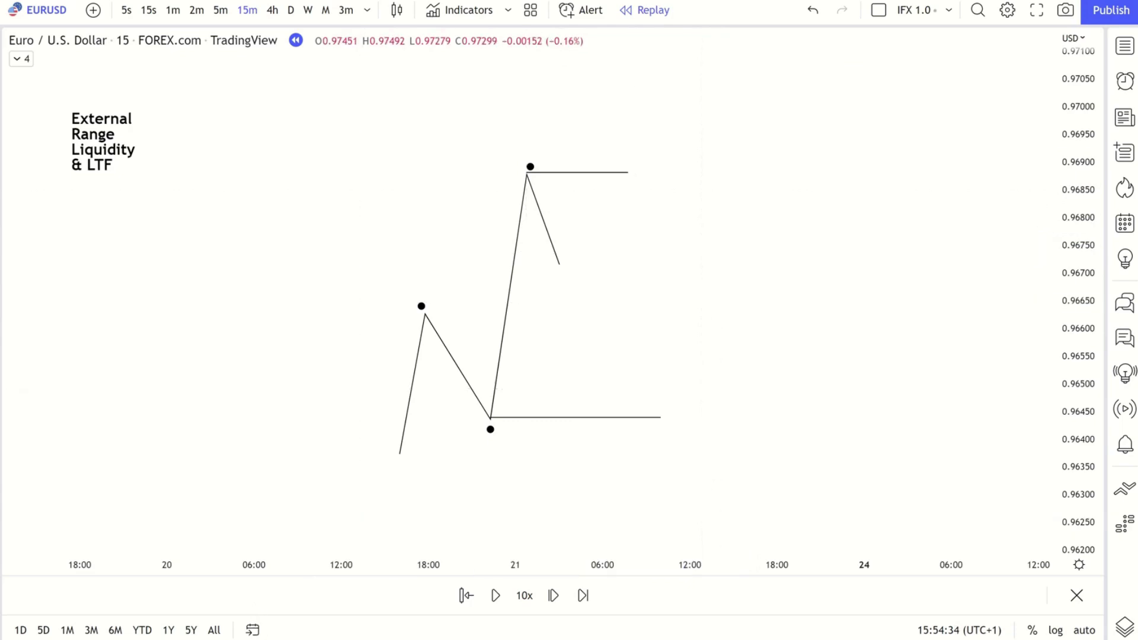
Step: Brush a short vertical tick across both the upper and the lower range line
{"action": "left_click", "coordinate": [589, 149]}
{"action": "left_click", "coordinate": [588, 183]}
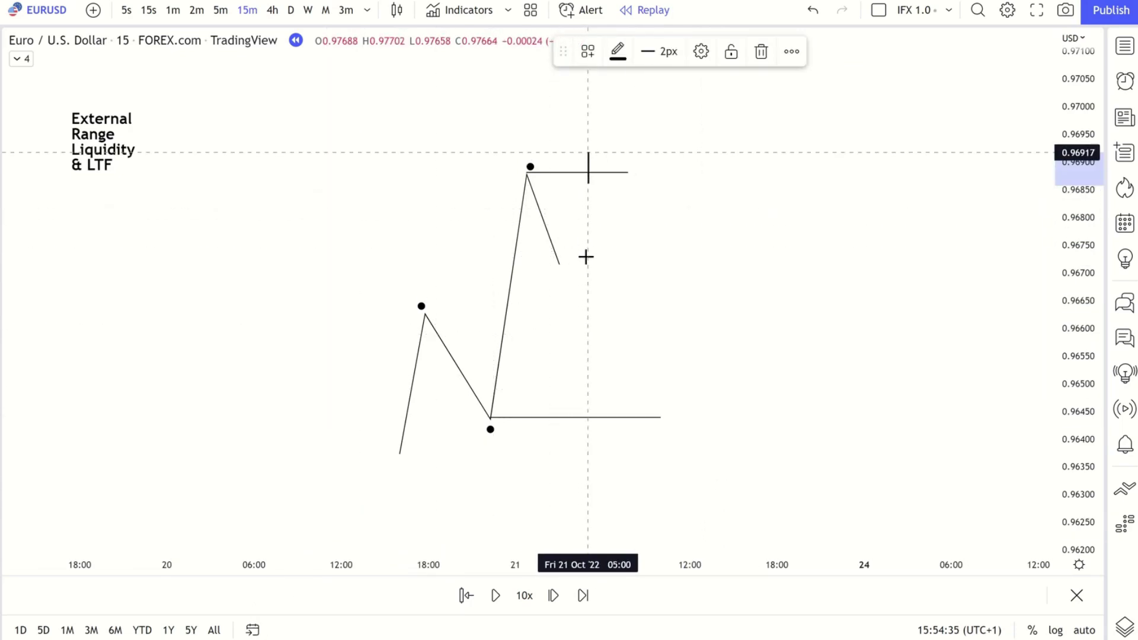
{"action": "left_click", "coordinate": [591, 403]}
{"action": "left_click", "coordinate": [704, 328]}
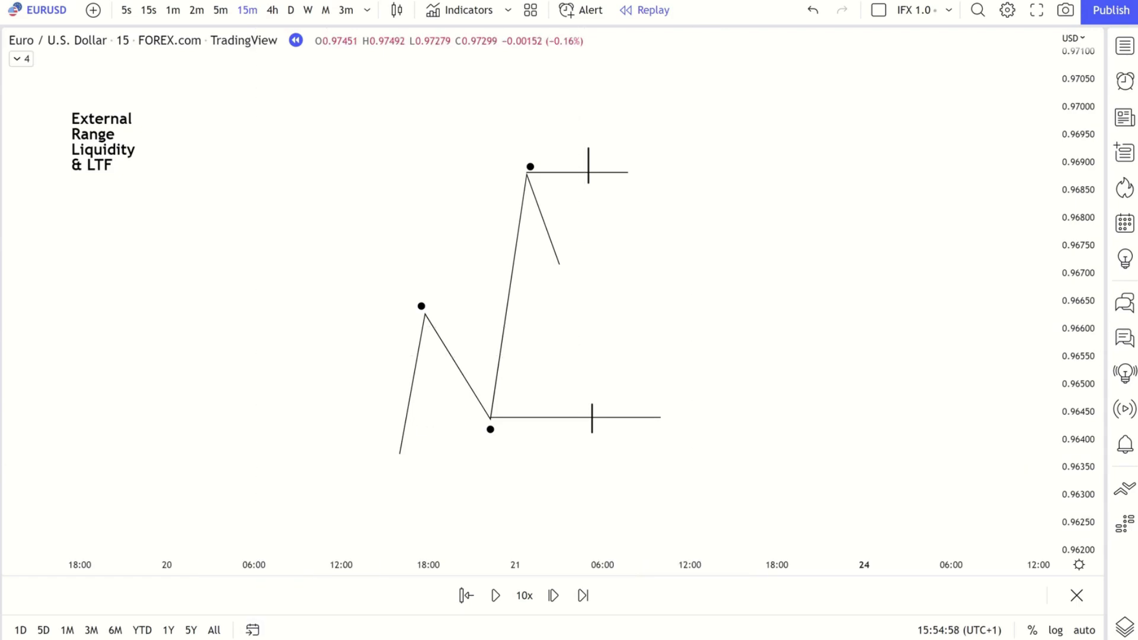
Step: Sketch a V-shaped dip through the lower range line, with a short level above it and a circle around its low
{"action": "left_click", "coordinate": [603, 378]}
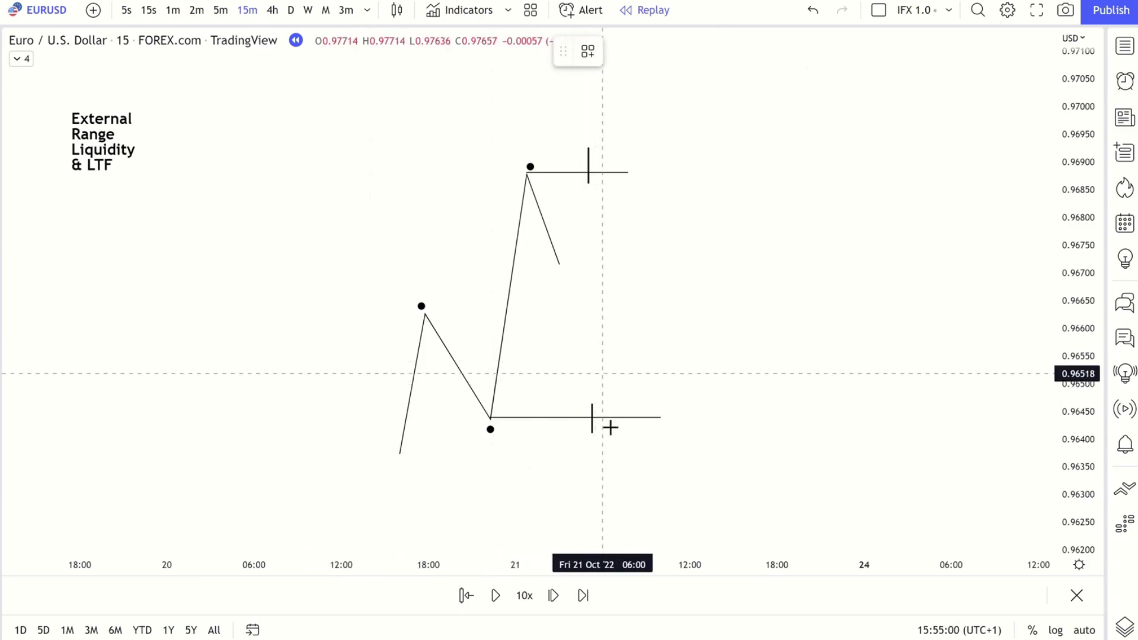
{"action": "left_click", "coordinate": [610, 421]}
{"action": "left_click_drag", "start_coordinate": [613, 440], "coordinate": [637, 376]}
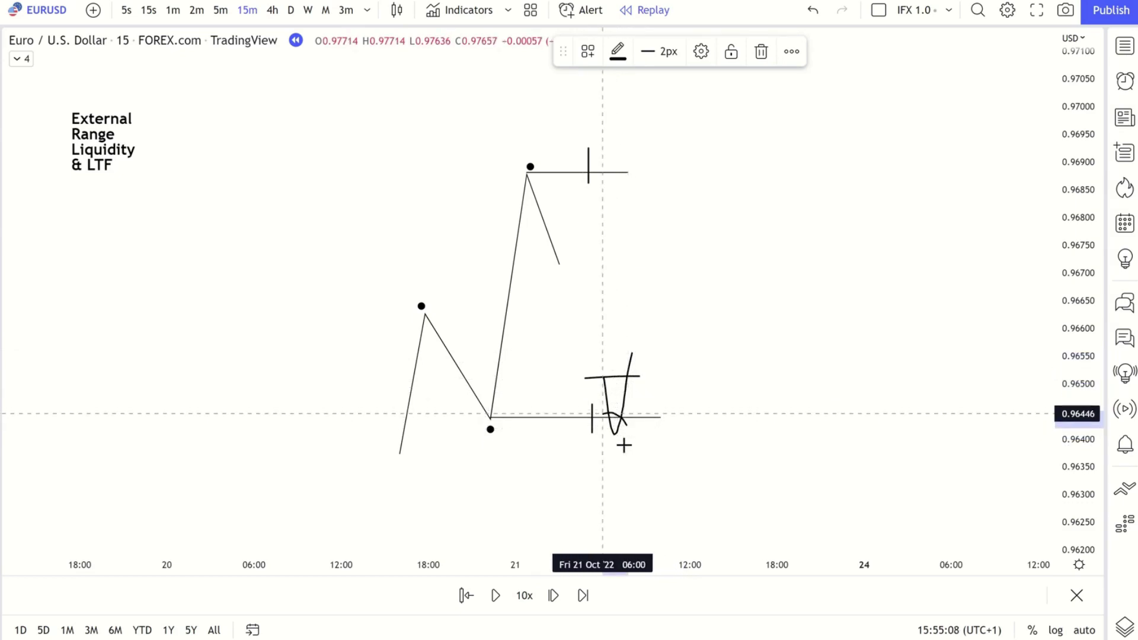
{"action": "mouse_move", "coordinate": [601, 414]}
{"action": "left_mouse_down"}
{"action": "mouse_move", "coordinate": [612, 440]}
{"action": "mouse_move", "coordinate": [635, 436]}
{"action": "mouse_move", "coordinate": [626, 425]}
{"action": "left_mouse_up"}
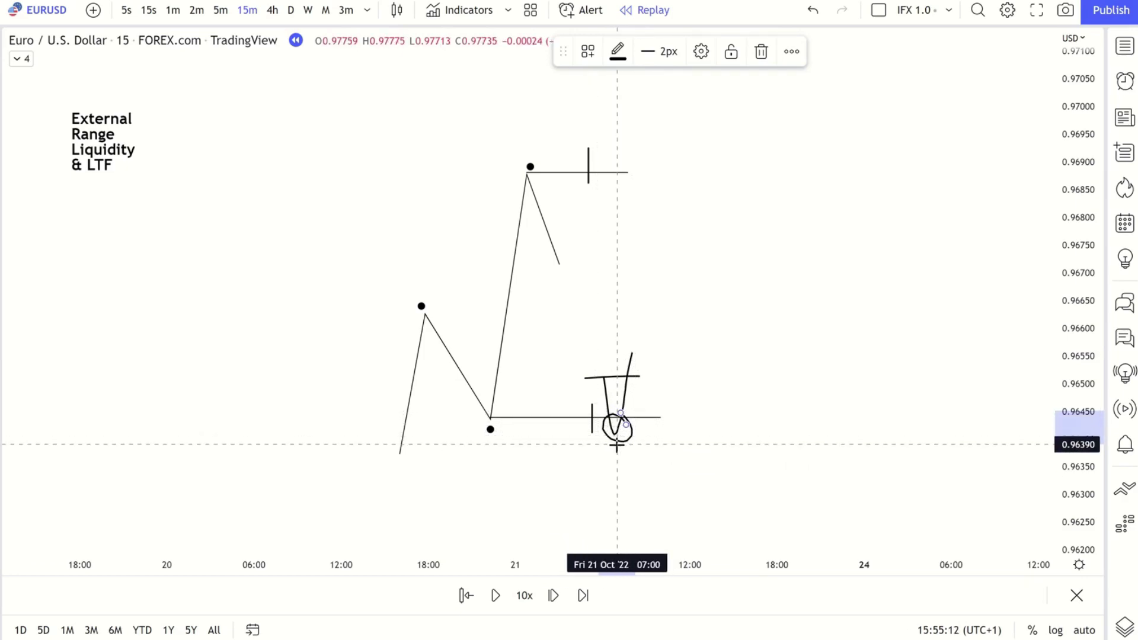
{"action": "left_click", "coordinate": [633, 332]}
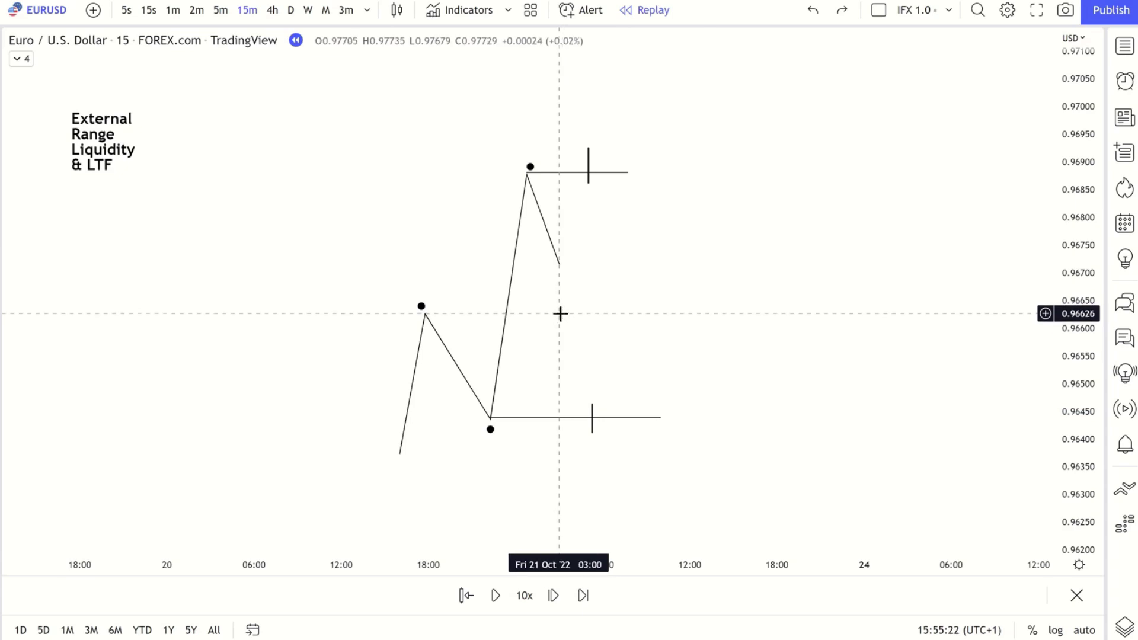
Step: Delete the two vertical ticks on the lower and upper range lines
{"action": "left_click", "coordinate": [593, 417]}
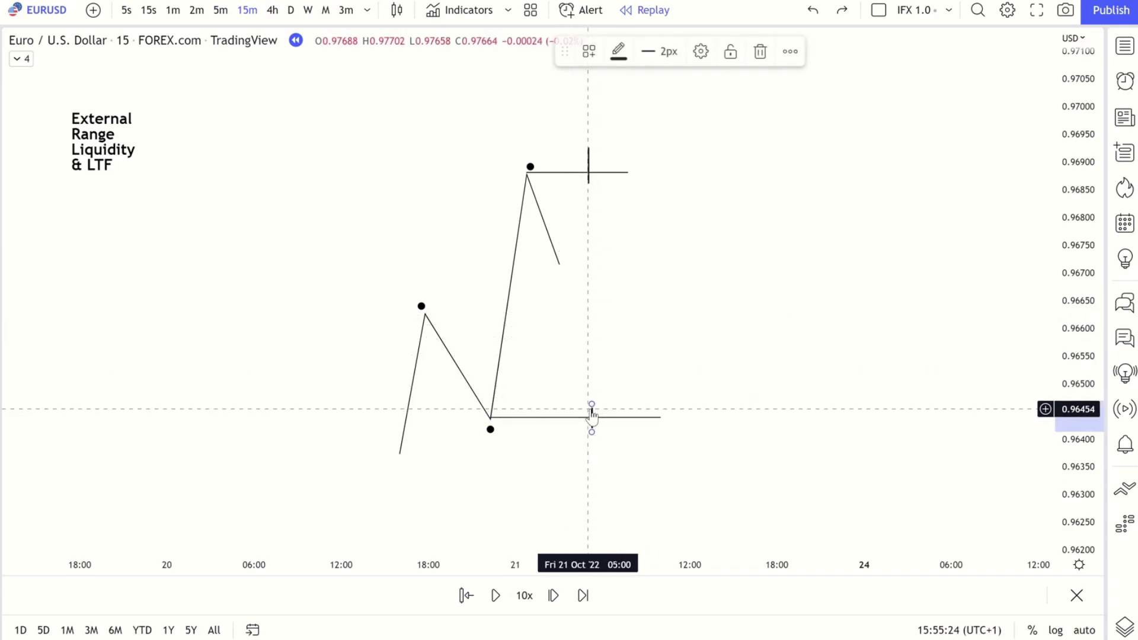
{"action": "key", "text": "Delete"}
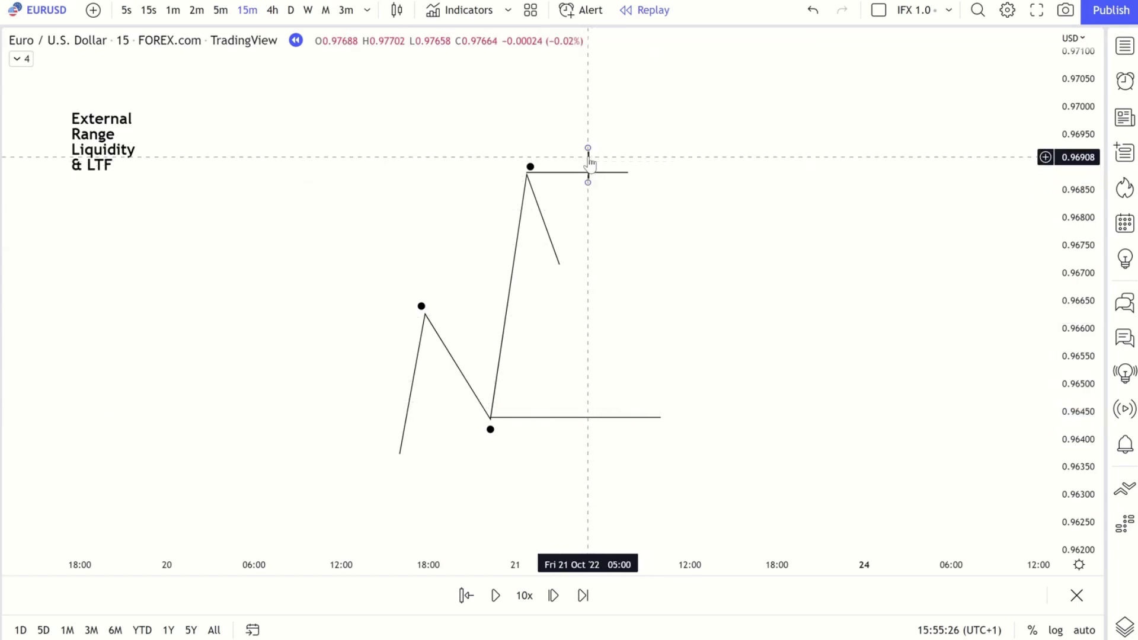
{"action": "left_click", "coordinate": [588, 166]}
{"action": "key", "text": "Delete"}
Step: Highlight a long candle body crossing the lower range line and draw a short wick beneath it
{"action": "left_click_drag", "start_coordinate": [710, 345], "coordinate": [678, 335]}
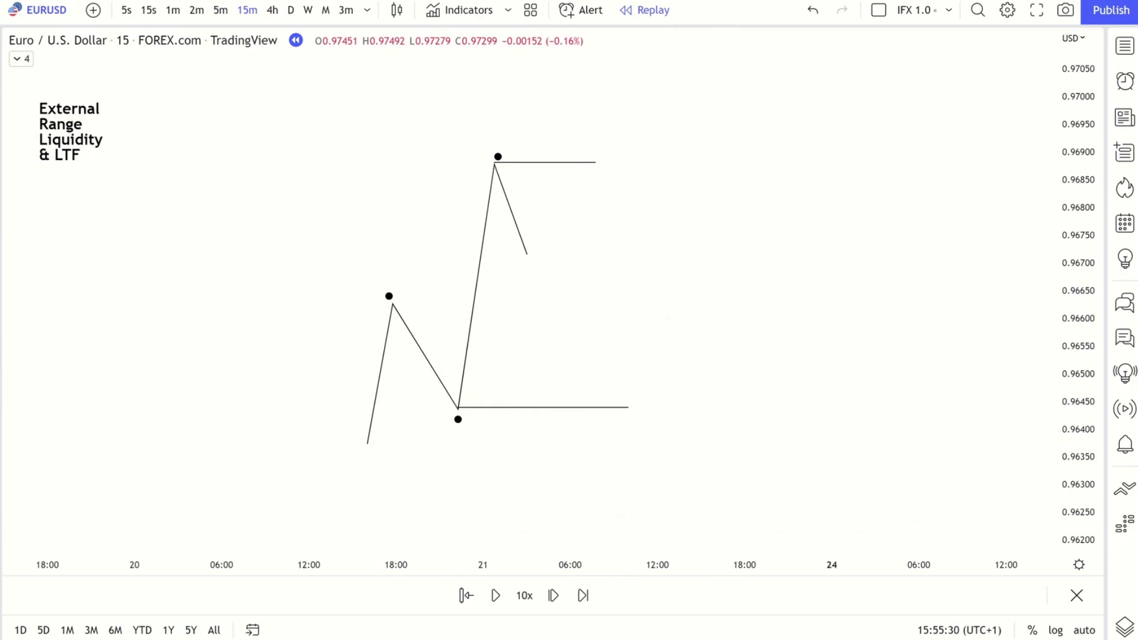
{"action": "left_click", "coordinate": [576, 383]}
{"action": "left_click_drag", "start_coordinate": [577, 392], "coordinate": [576, 418]}
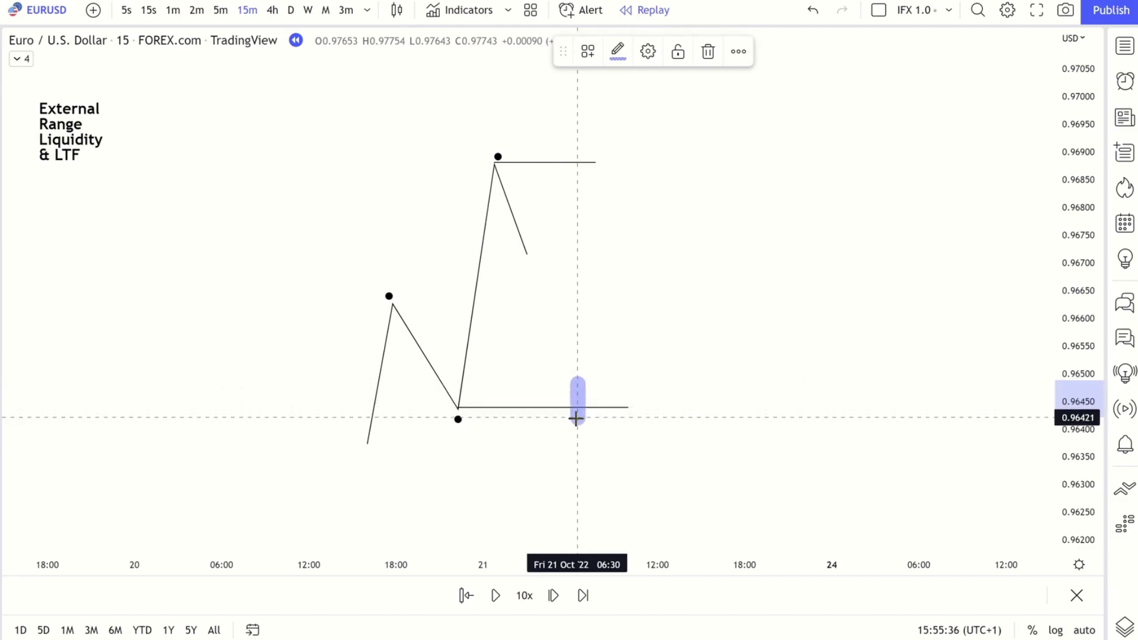
{"action": "left_click", "coordinate": [554, 432]}
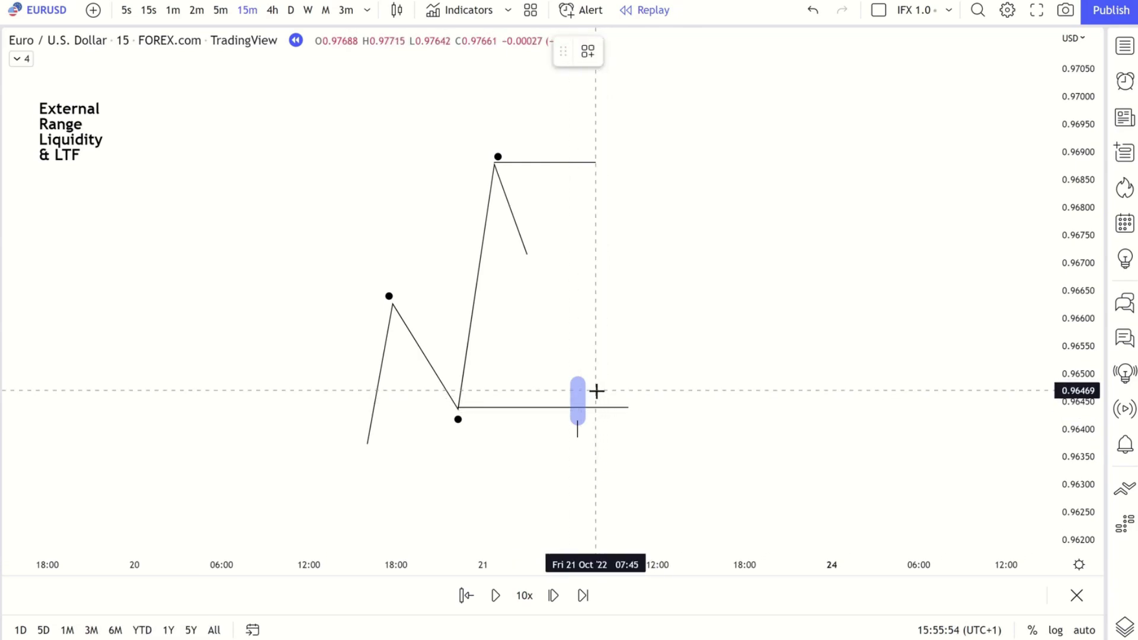
Step: Highlight a short candle body just above the lower range line and draw a wick reaching below the line
{"action": "left_click_drag", "start_coordinate": [597, 391], "coordinate": [597, 399]}
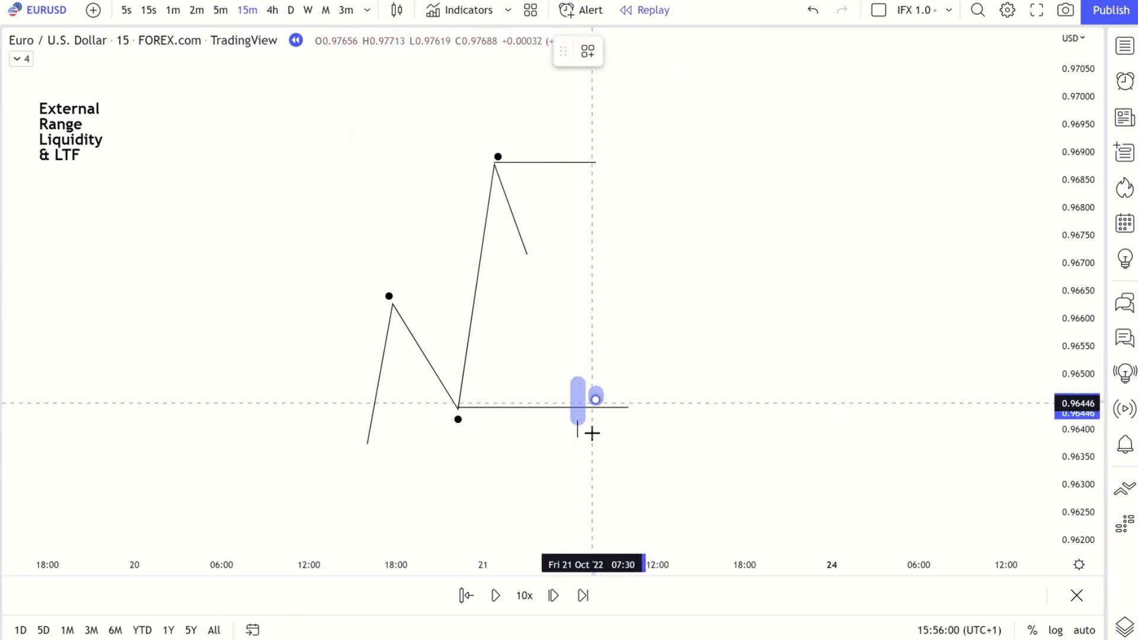
{"action": "left_click", "coordinate": [595, 432]}
{"action": "left_click", "coordinate": [710, 396]}
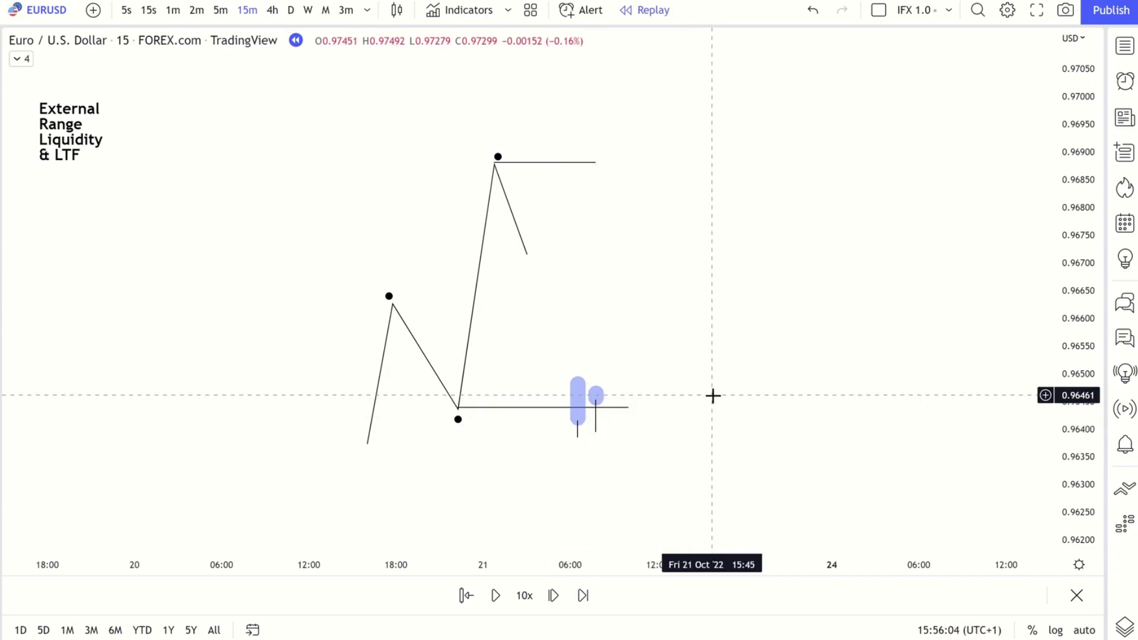
Step: Delete the long candle crossing the lower range line, including its wick
{"action": "left_click", "coordinate": [578, 422]}
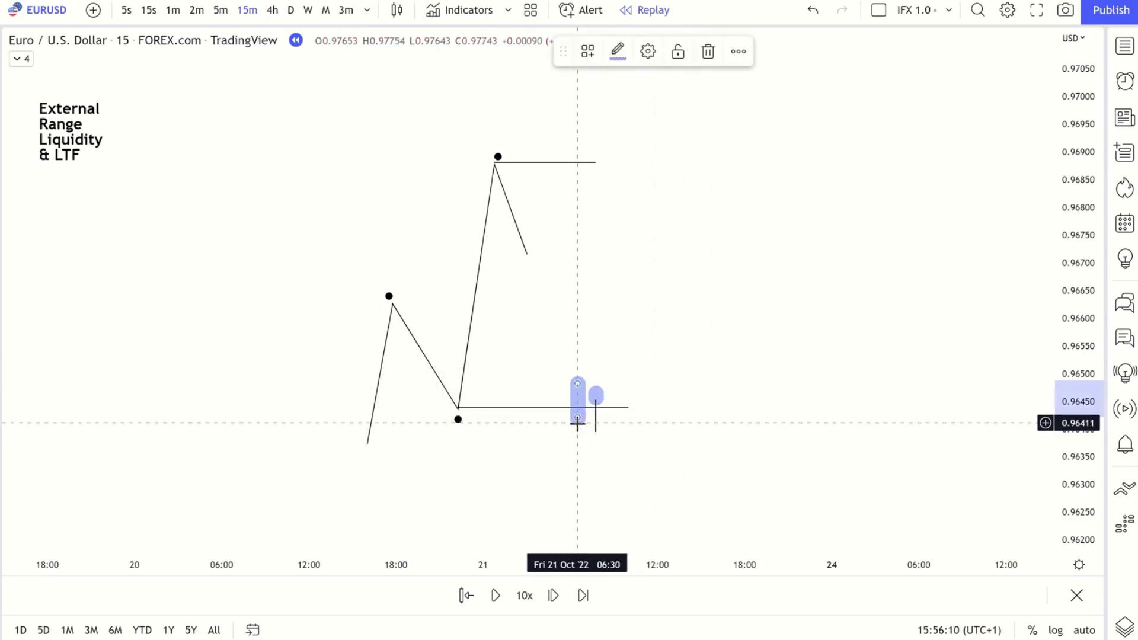
{"action": "key", "text": "Delete"}
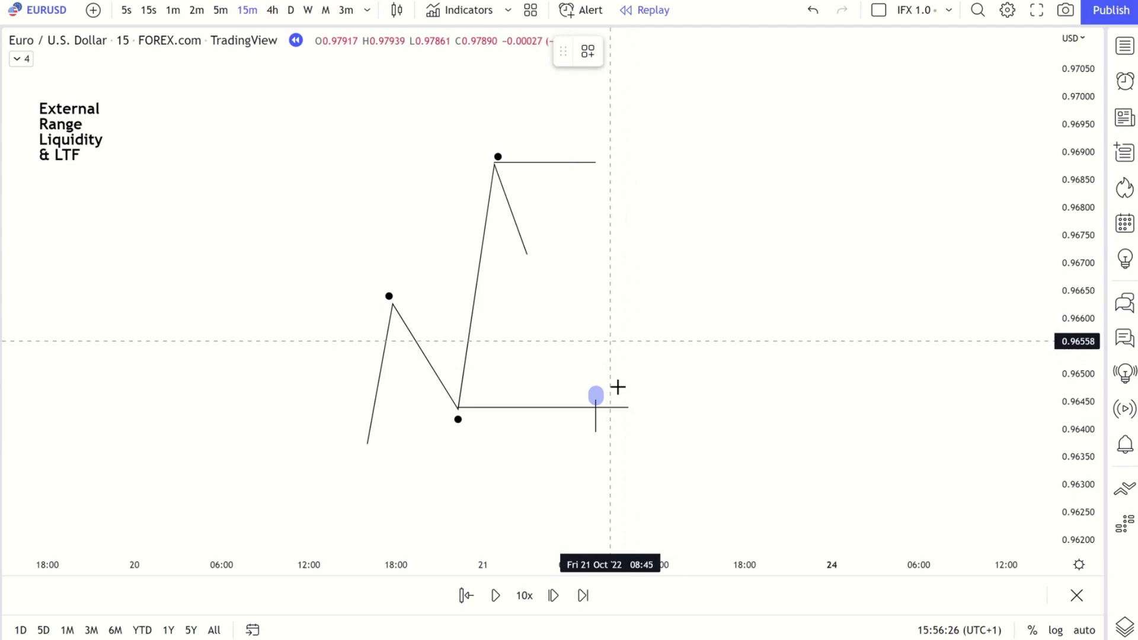
Step: Brush a zigzag dipping below the lower range line, mark its last minor high with a short level, and extend it into a rally
{"action": "mouse_move", "coordinate": [607, 355]}
{"action": "left_mouse_down"}
{"action": "mouse_move", "coordinate": [611, 400]}
{"action": "mouse_move", "coordinate": [620, 375]}
{"action": "mouse_move", "coordinate": [650, 428]}
{"action": "mouse_move", "coordinate": [658, 391]}
{"action": "left_mouse_up"}
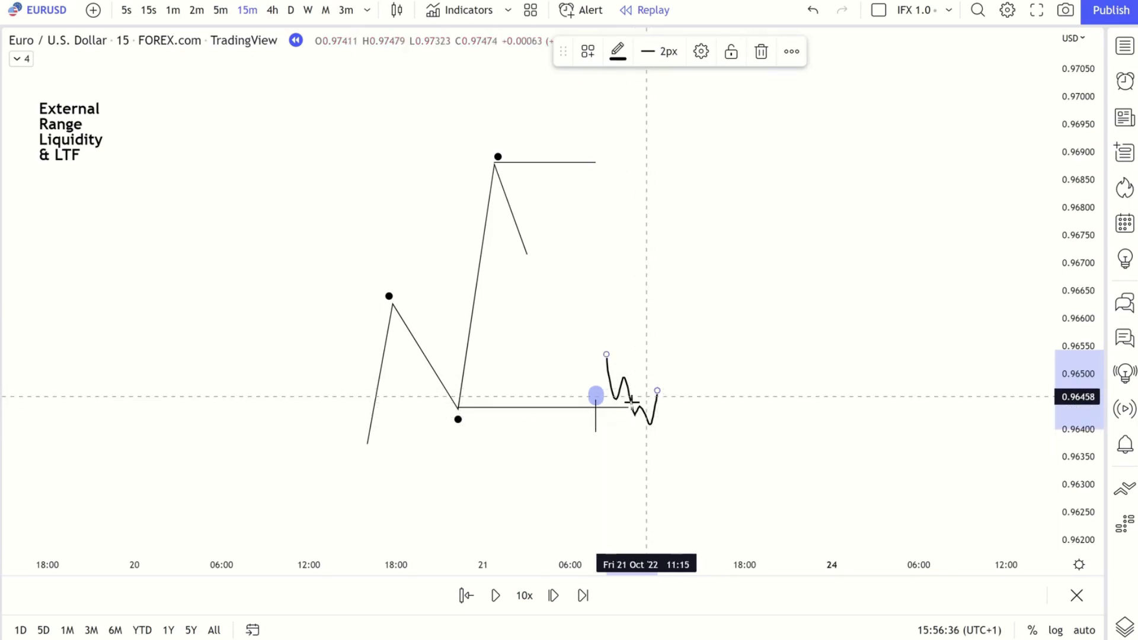
{"action": "left_click", "coordinate": [657, 402]}
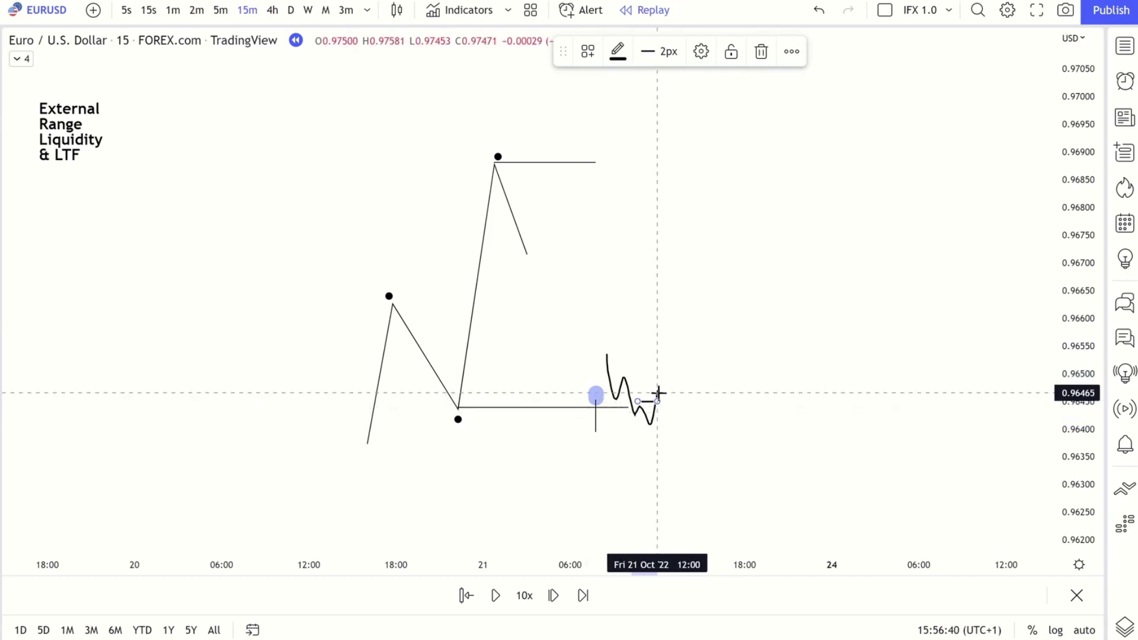
{"action": "mouse_move", "coordinate": [657, 393]}
{"action": "left_mouse_down"}
{"action": "mouse_move", "coordinate": [670, 419]}
{"action": "mouse_move", "coordinate": [695, 301]}
{"action": "left_mouse_up"}
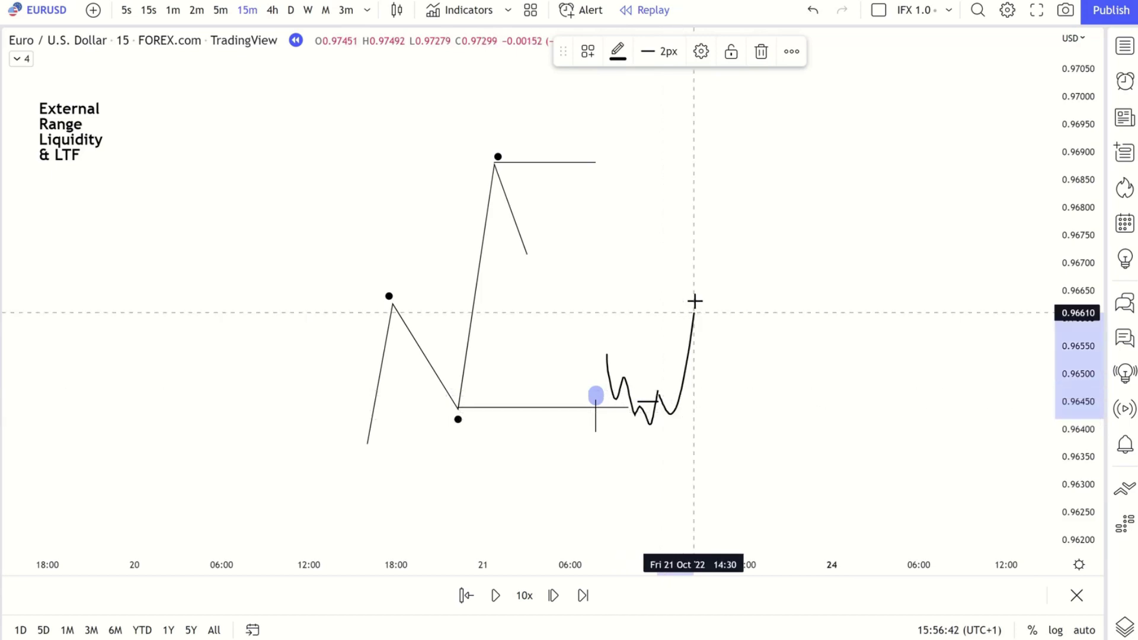
{"action": "left_click", "coordinate": [755, 361]}
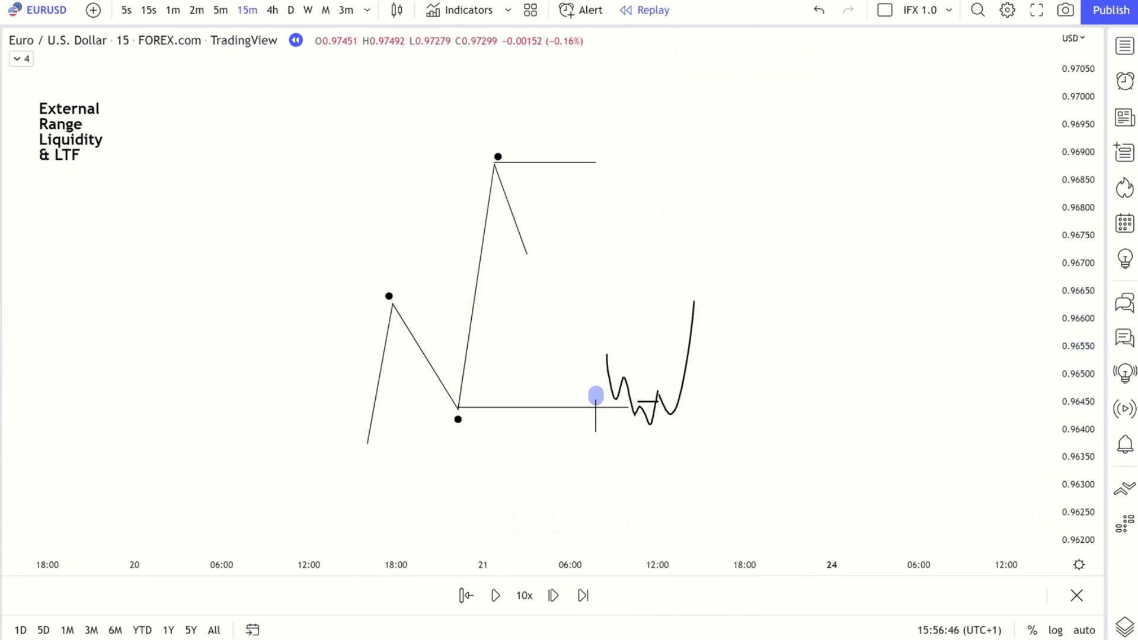
Step: Brush curved strokes around the dots at the swing low and the swing high
{"action": "mouse_move", "coordinate": [432, 409]}
{"action": "left_mouse_down"}
{"action": "mouse_move", "coordinate": [442, 423]}
{"action": "mouse_move", "coordinate": [482, 417]}
{"action": "left_mouse_up"}
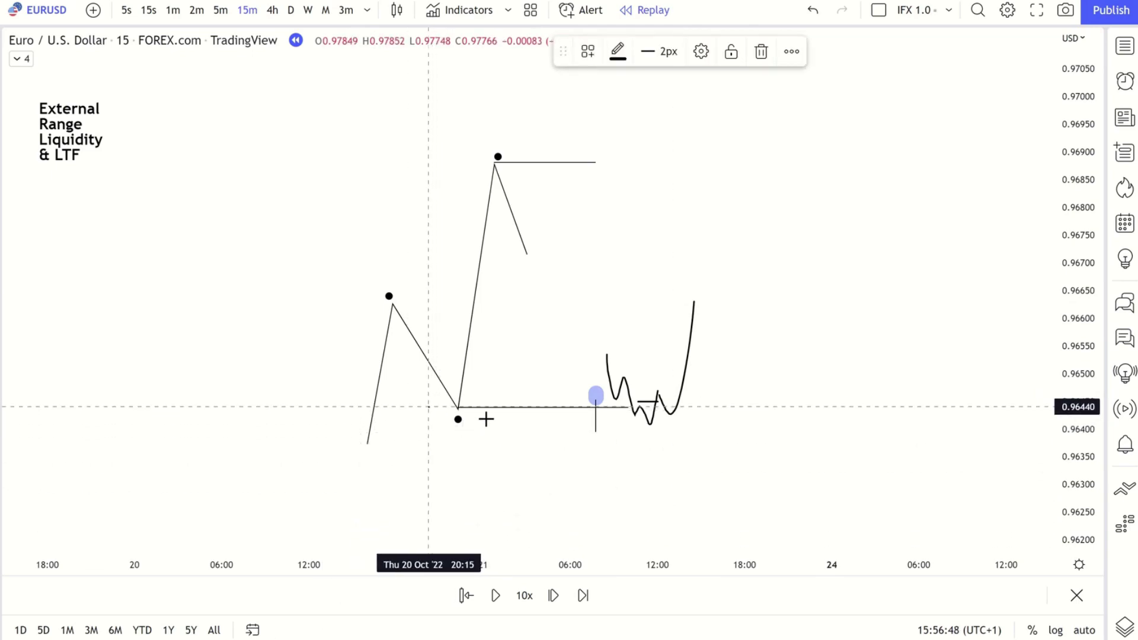
{"action": "mouse_move", "coordinate": [473, 159]}
{"action": "left_mouse_down"}
{"action": "mouse_move", "coordinate": [503, 126]}
{"action": "mouse_move", "coordinate": [519, 154]}
{"action": "left_mouse_up"}
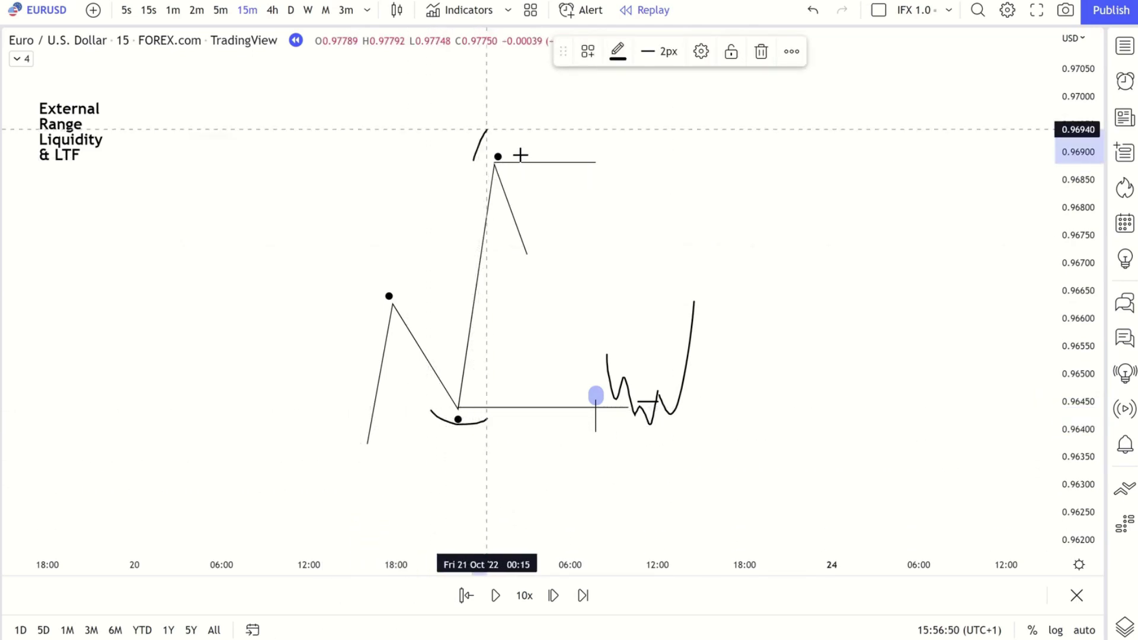
{"action": "left_click", "coordinate": [720, 252]}
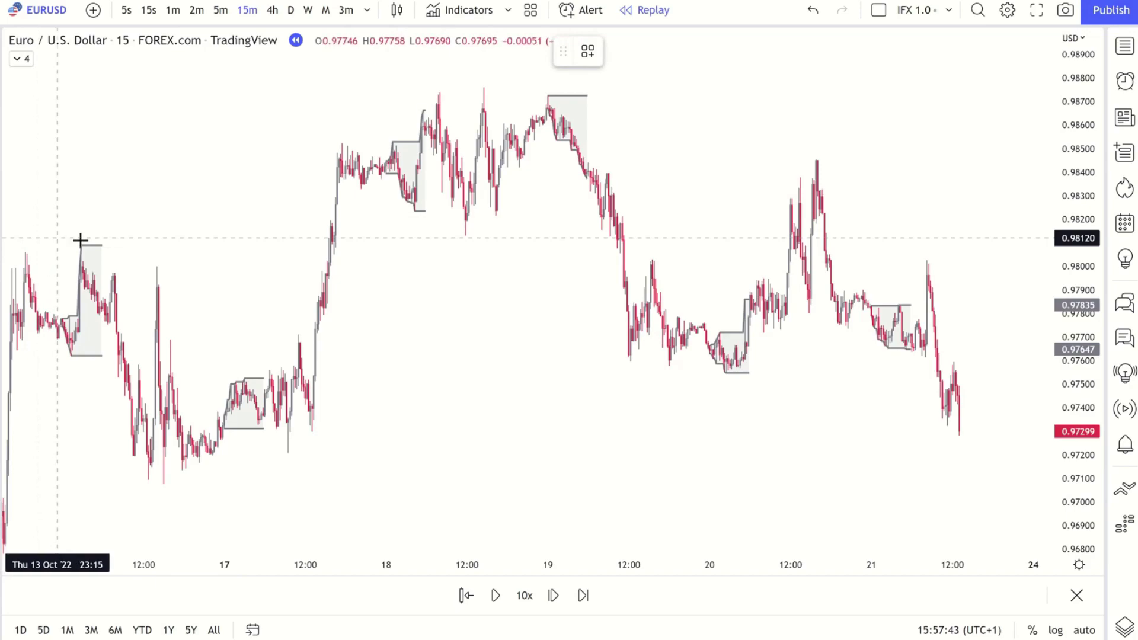
Step: Mark the 14 October high and low and the 18 October high with dots, and draw a horizontal arrow from the first high to its break
{"action": "left_click", "coordinate": [82, 239]}
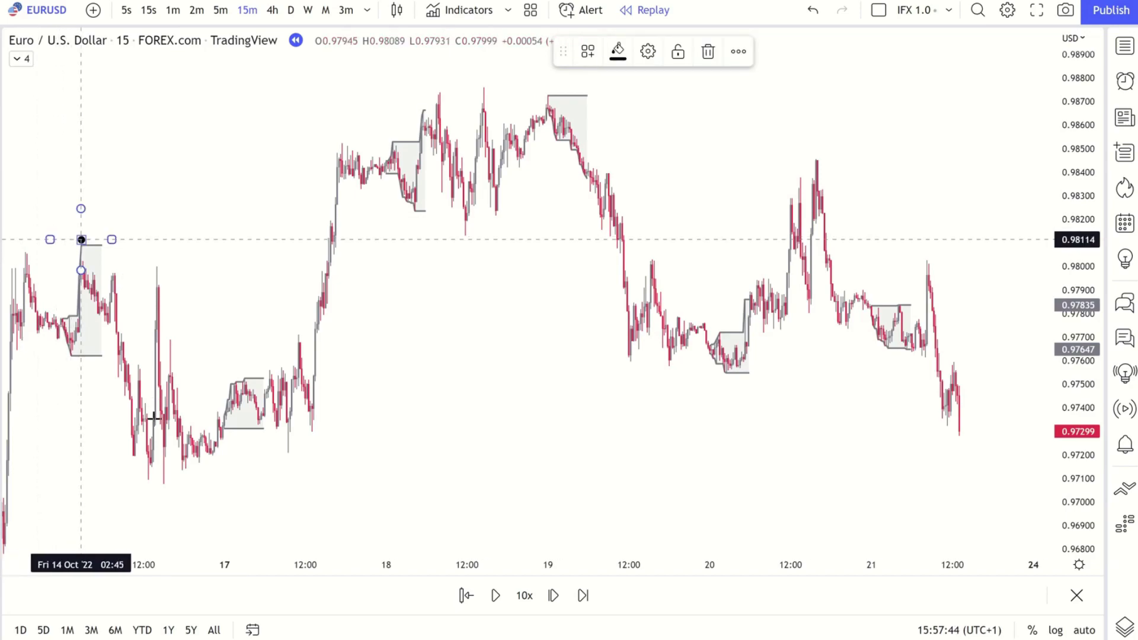
{"action": "left_click", "coordinate": [162, 497]}
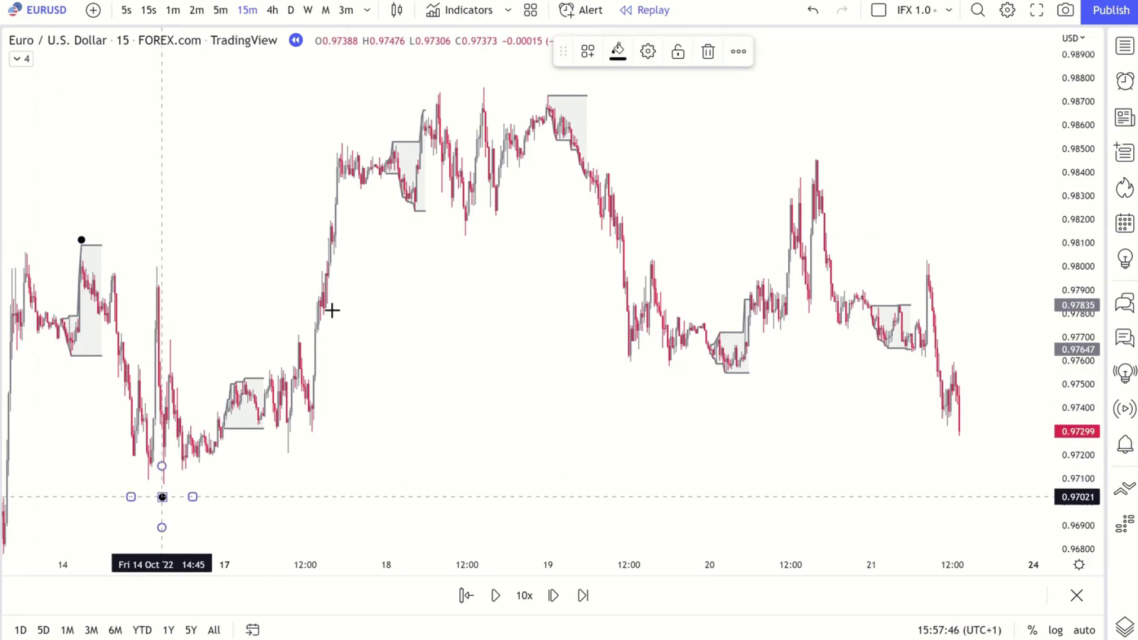
{"action": "left_click", "coordinate": [484, 78]}
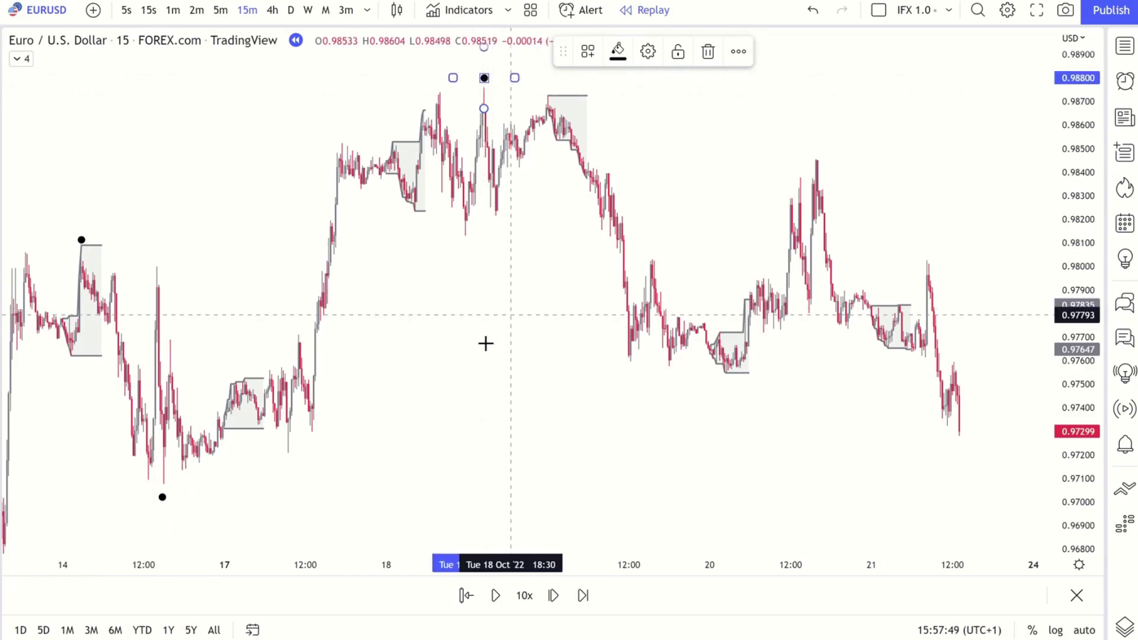
{"action": "left_click", "coordinate": [427, 386]}
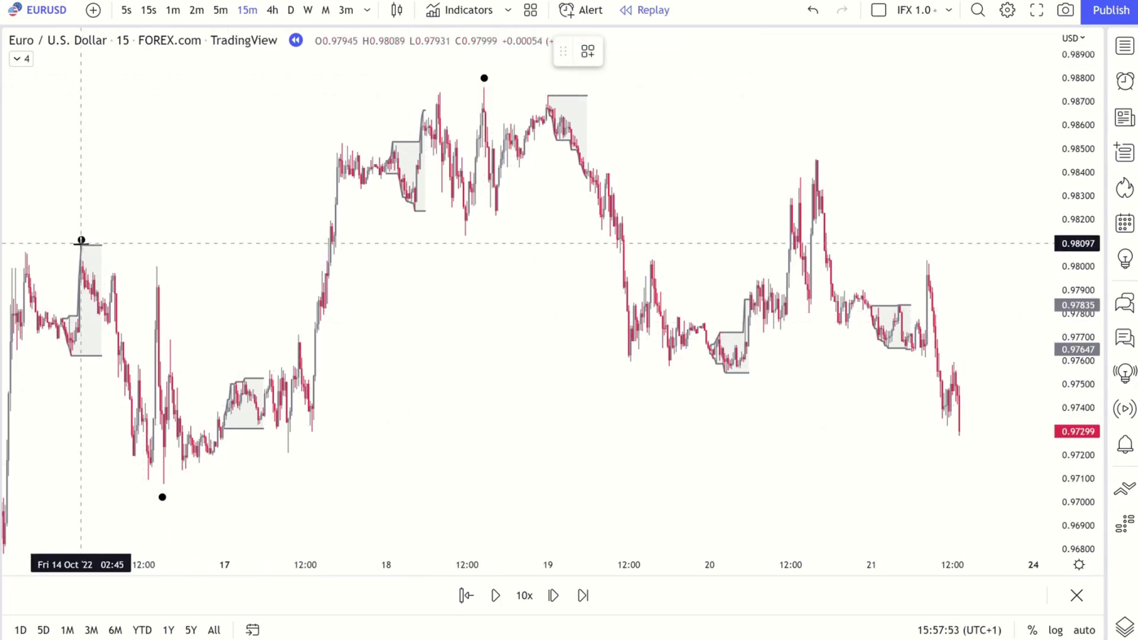
{"action": "left_click_drag", "start_coordinate": [285, 242], "coordinate": [324, 244]}
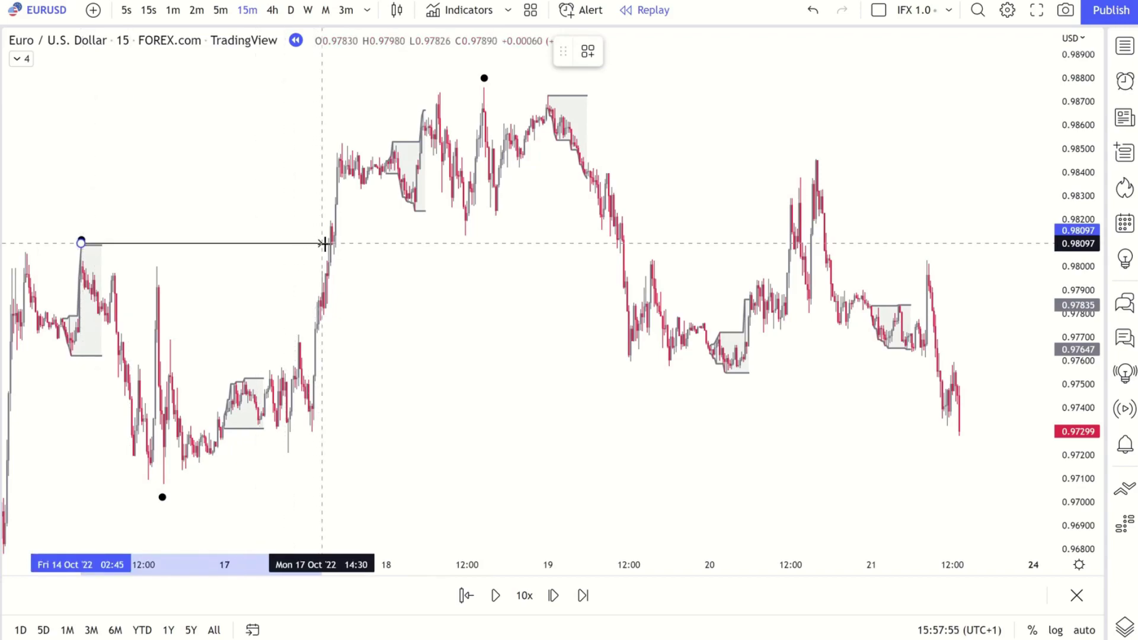
{"action": "left_click", "coordinate": [714, 469]}
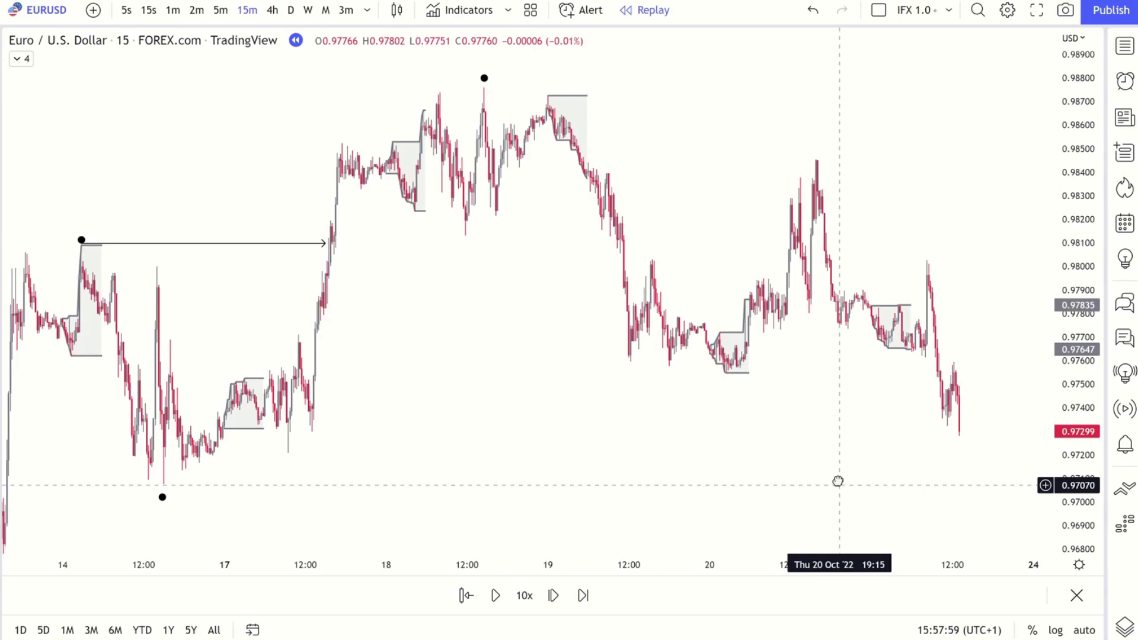
Step: Draw a horizontal line at 0.97074 from the 14 October swing low, extending it past the latest candle
{"action": "left_click_drag", "start_coordinate": [837, 481], "coordinate": [836, 477]}
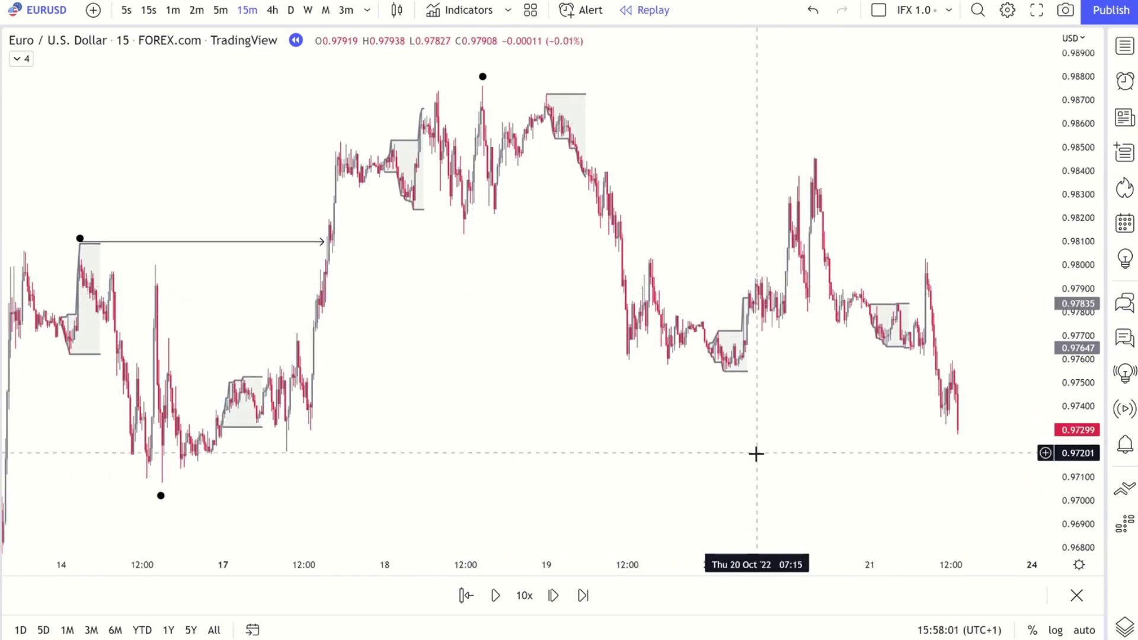
{"action": "scroll", "coordinate": [731, 448], "scroll_direction": "down", "scroll_amount": 3}
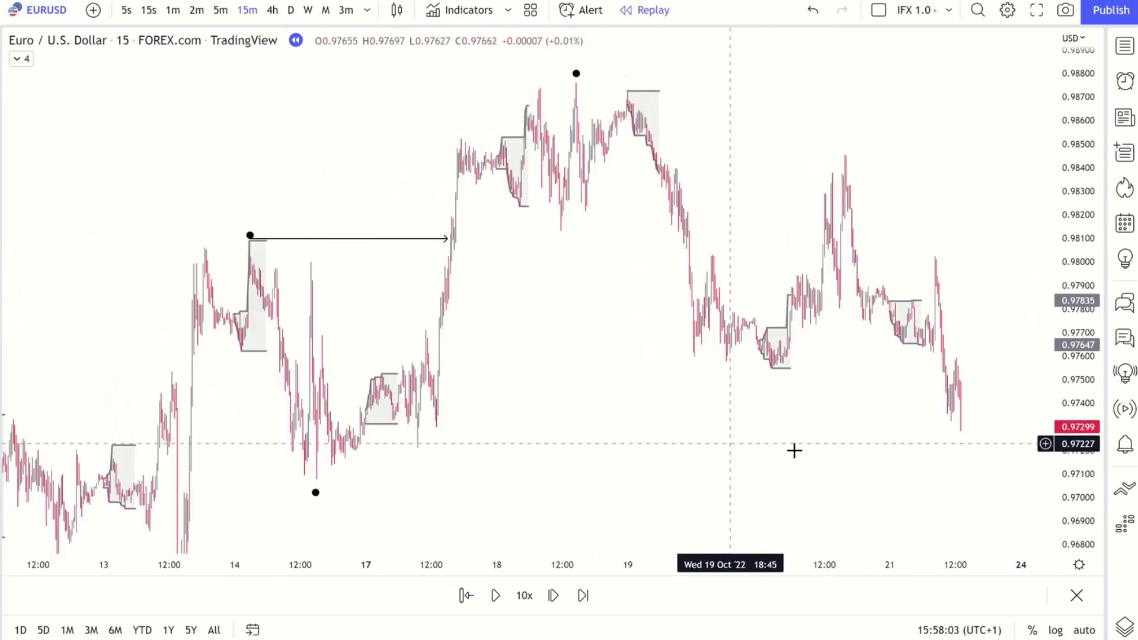
{"action": "scroll", "coordinate": [794, 450], "scroll_direction": "down", "scroll_amount": 3}
{"action": "scroll", "coordinate": [614, 427], "scroll_direction": "right", "scroll_amount": 5}
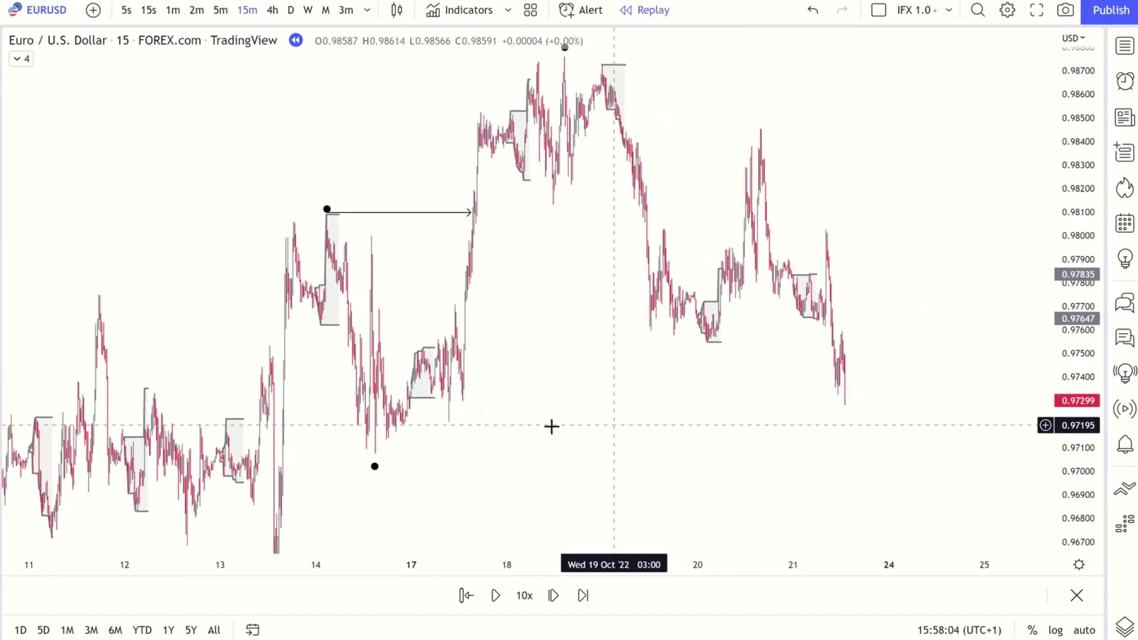
{"action": "scroll", "coordinate": [552, 427], "scroll_direction": "up", "scroll_amount": 2}
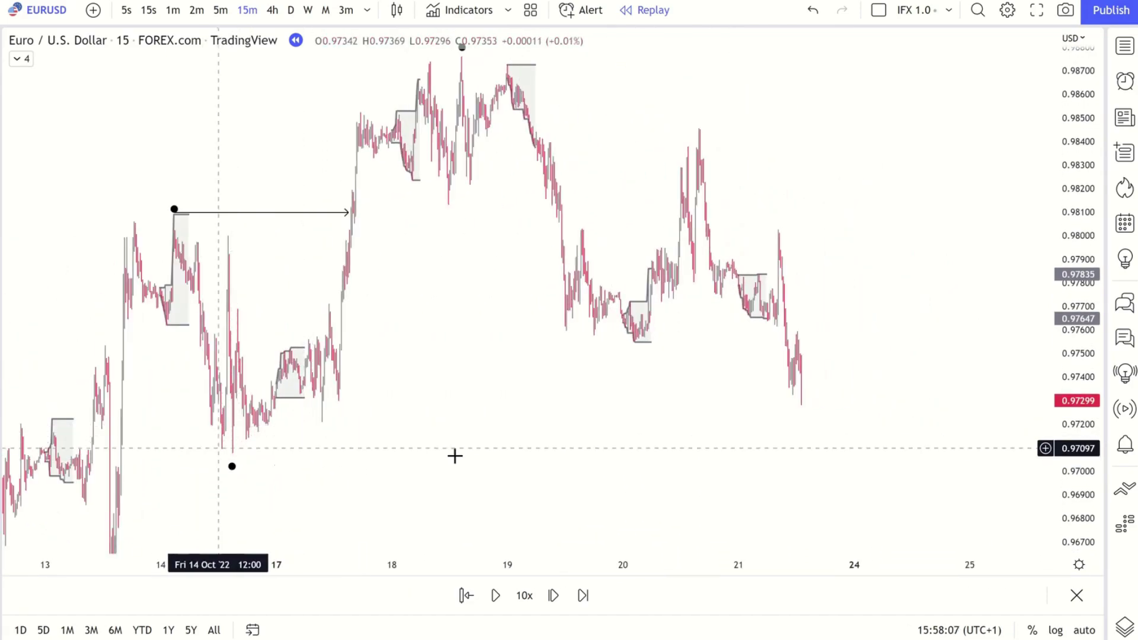
{"action": "left_click_drag", "start_coordinate": [678, 445], "coordinate": [678, 452]}
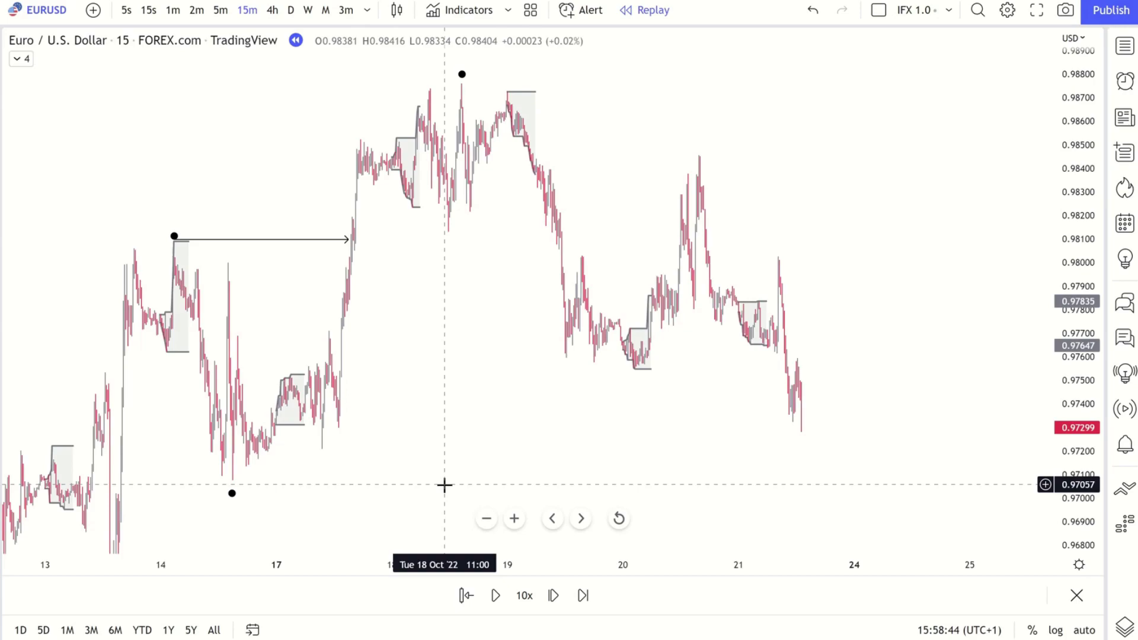
{"action": "left_click", "coordinate": [262, 493]}
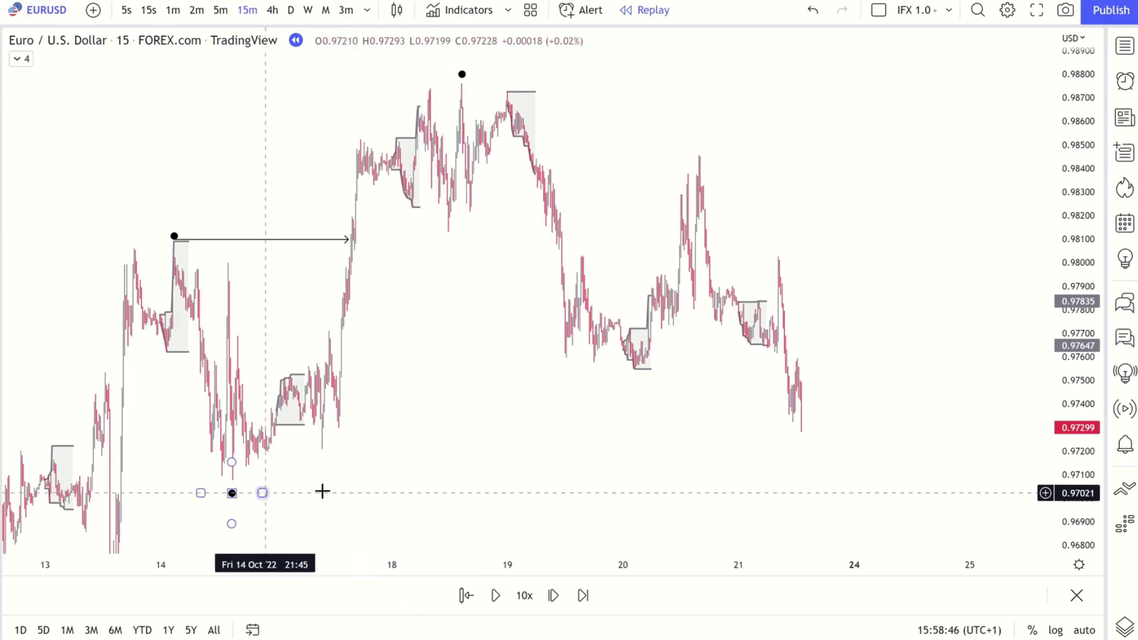
{"action": "left_click", "coordinate": [322, 492]}
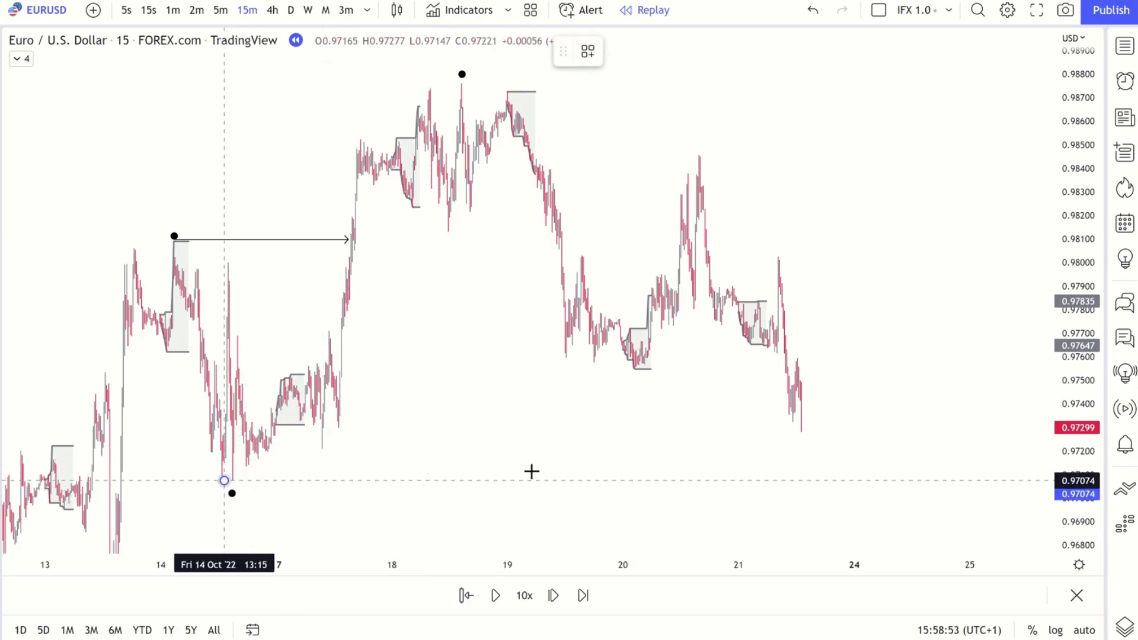
{"action": "left_click", "coordinate": [225, 480]}
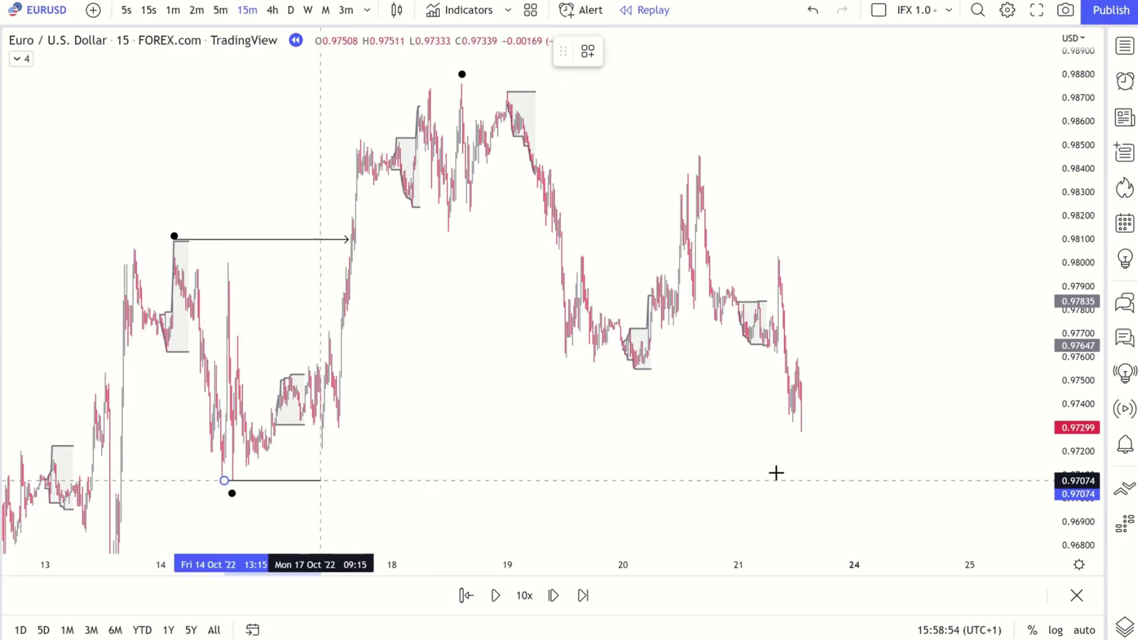
{"action": "left_click", "coordinate": [836, 480]}
Step: Advance the bar replay by two 15-minute candles to follow price into the swing-low line
{"action": "scroll", "coordinate": [845, 386], "scroll_direction": "up", "scroll_amount": 5}
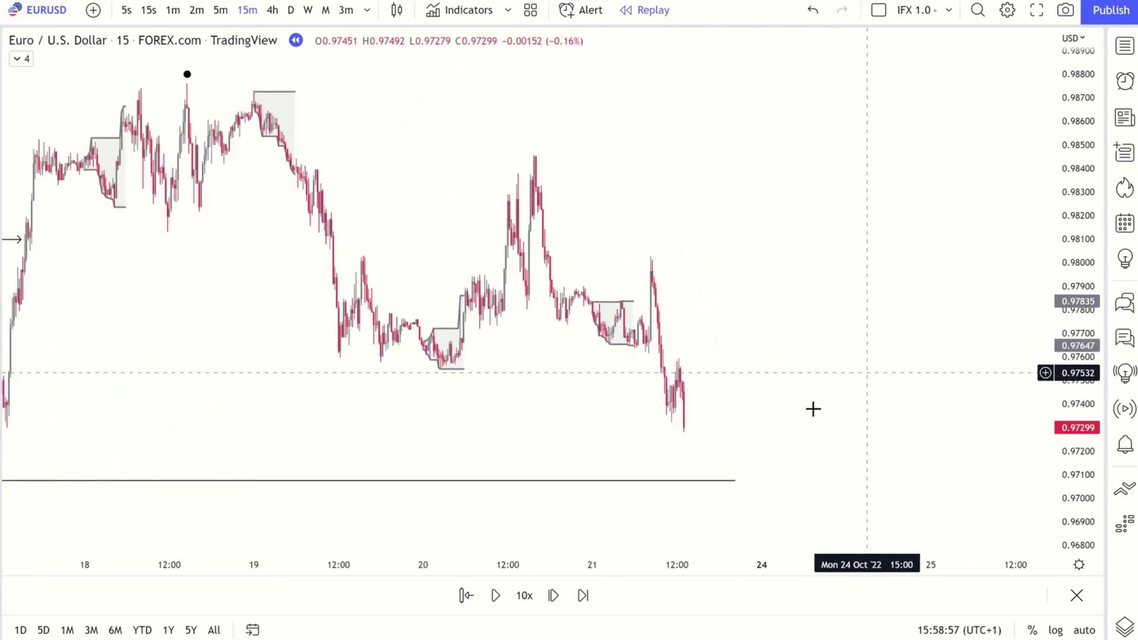
{"action": "left_click_drag", "start_coordinate": [909, 258], "coordinate": [950, 213]}
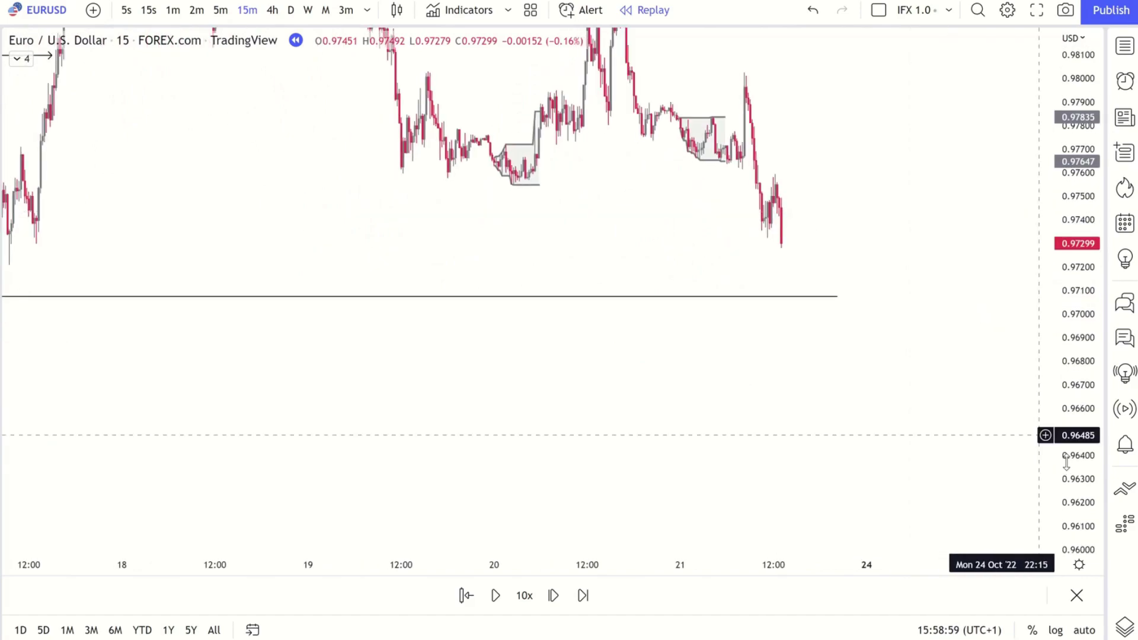
{"action": "left_click_drag", "start_coordinate": [1062, 365], "coordinate": [949, 379]}
{"action": "scroll", "coordinate": [808, 303], "scroll_direction": "up", "scroll_amount": 3}
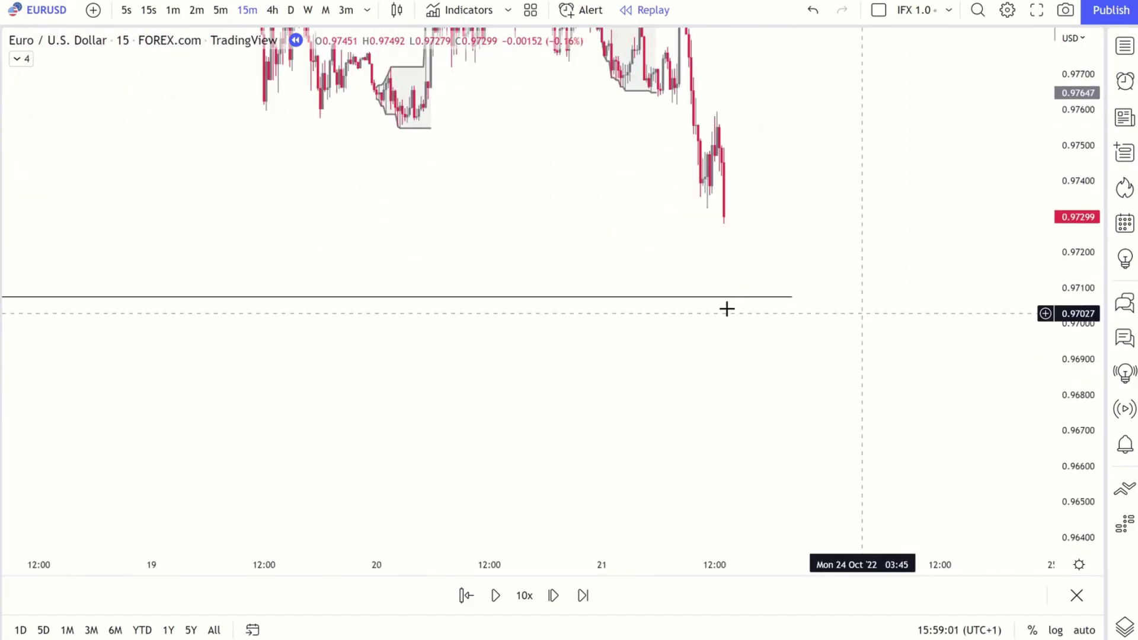
{"action": "left_click_drag", "start_coordinate": [762, 406], "coordinate": [746, 442]}
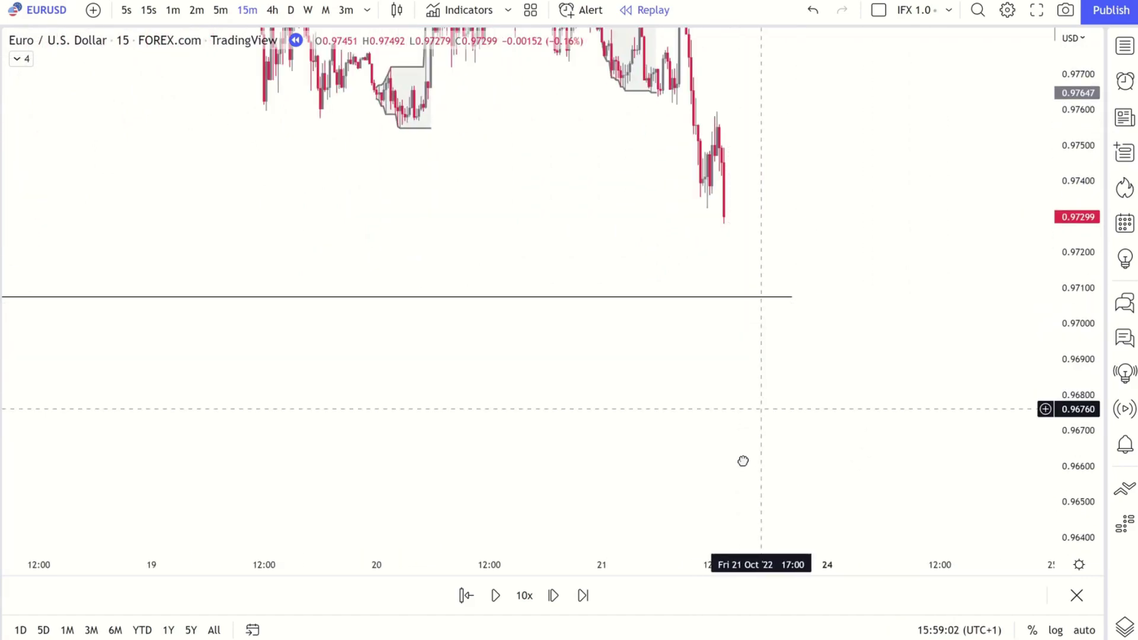
{"action": "left_click", "coordinate": [553, 596]}
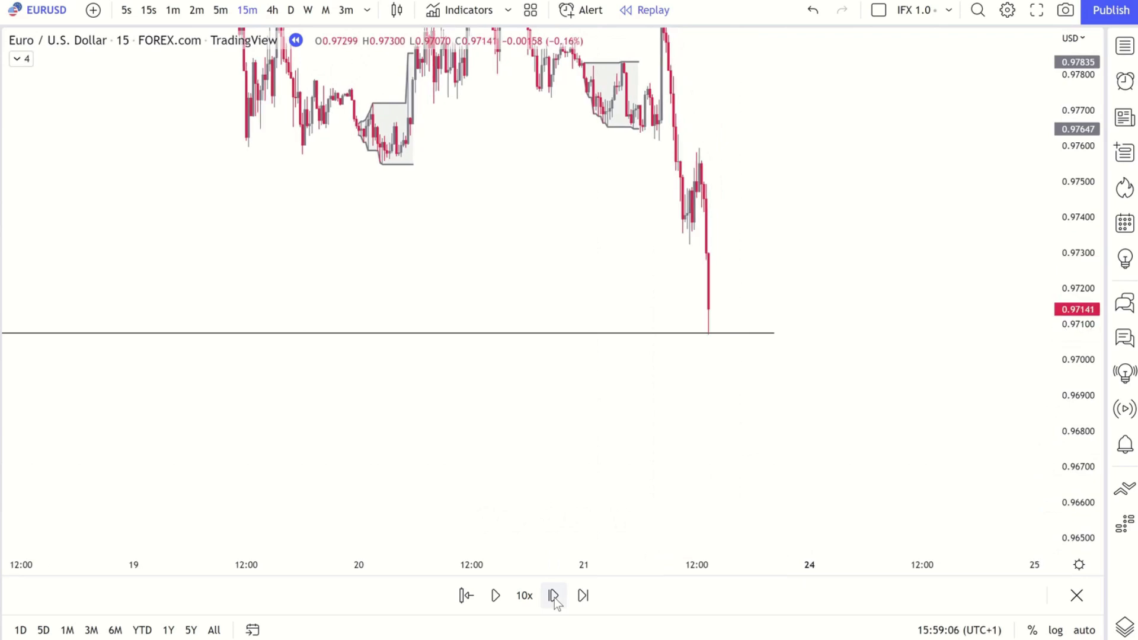
{"action": "left_click", "coordinate": [554, 596]}
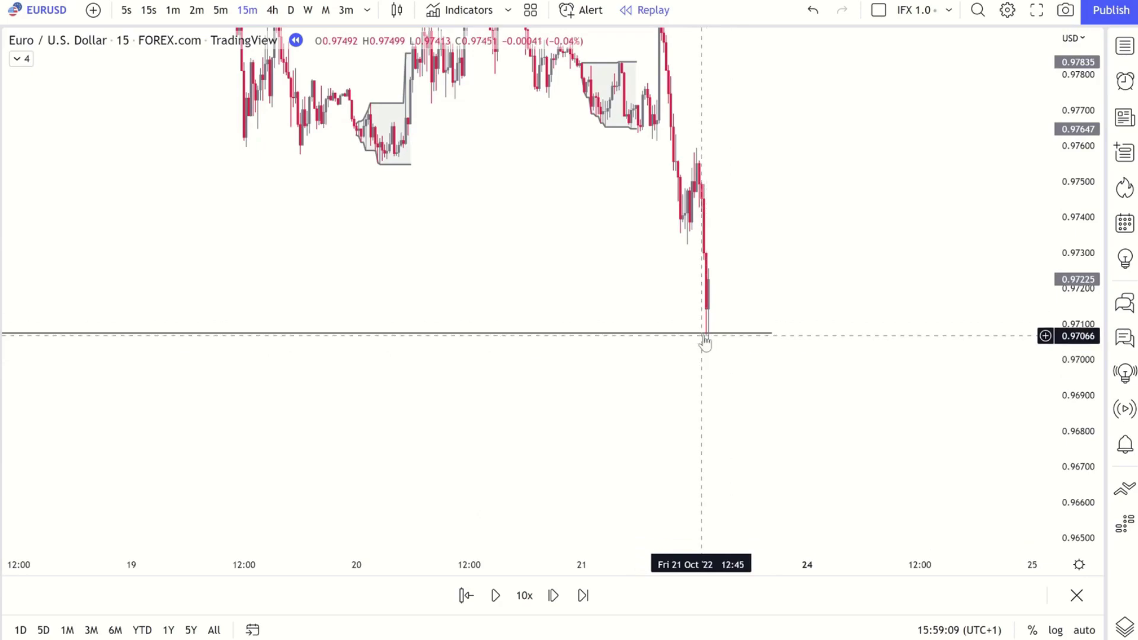
Step: Compare the latest candles with the swing-low line and its origin, and switch the chart to the 3-minute timeframe
{"action": "scroll", "coordinate": [705, 393], "scroll_direction": "up", "scroll_amount": 3}
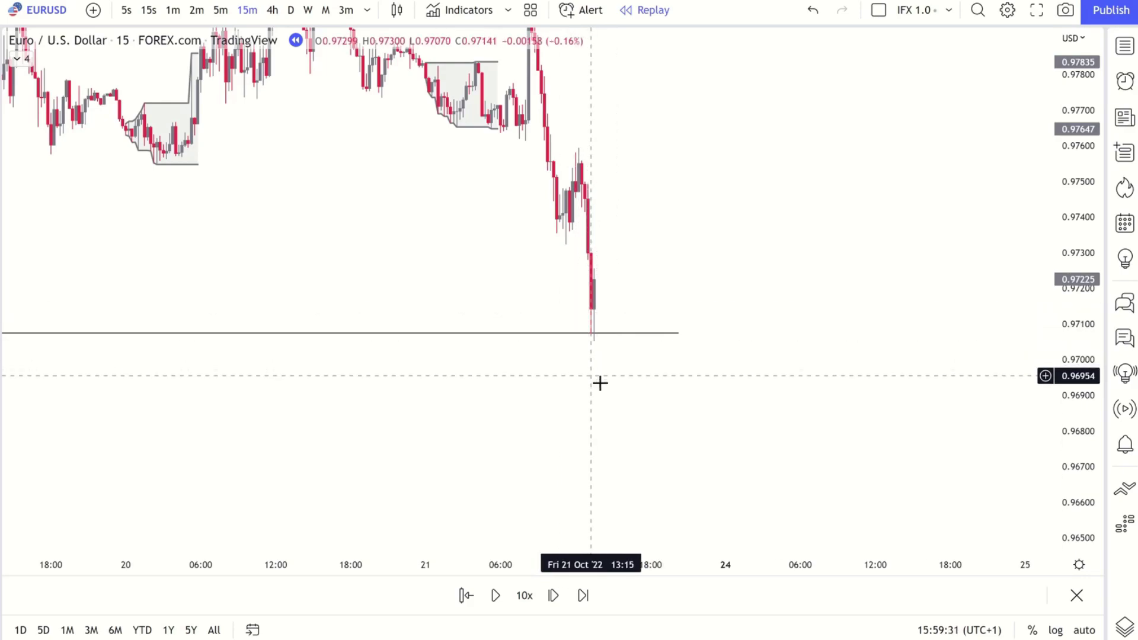
{"action": "scroll", "coordinate": [617, 400], "scroll_direction": "down", "scroll_amount": 4}
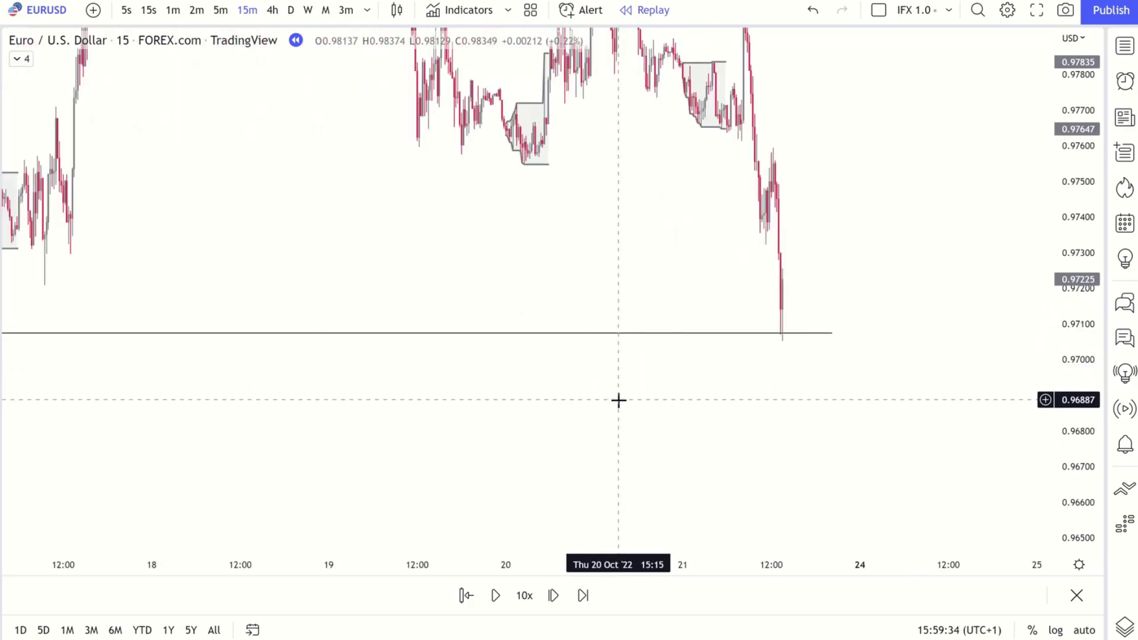
{"action": "scroll", "coordinate": [618, 400], "scroll_direction": "down", "scroll_amount": 2}
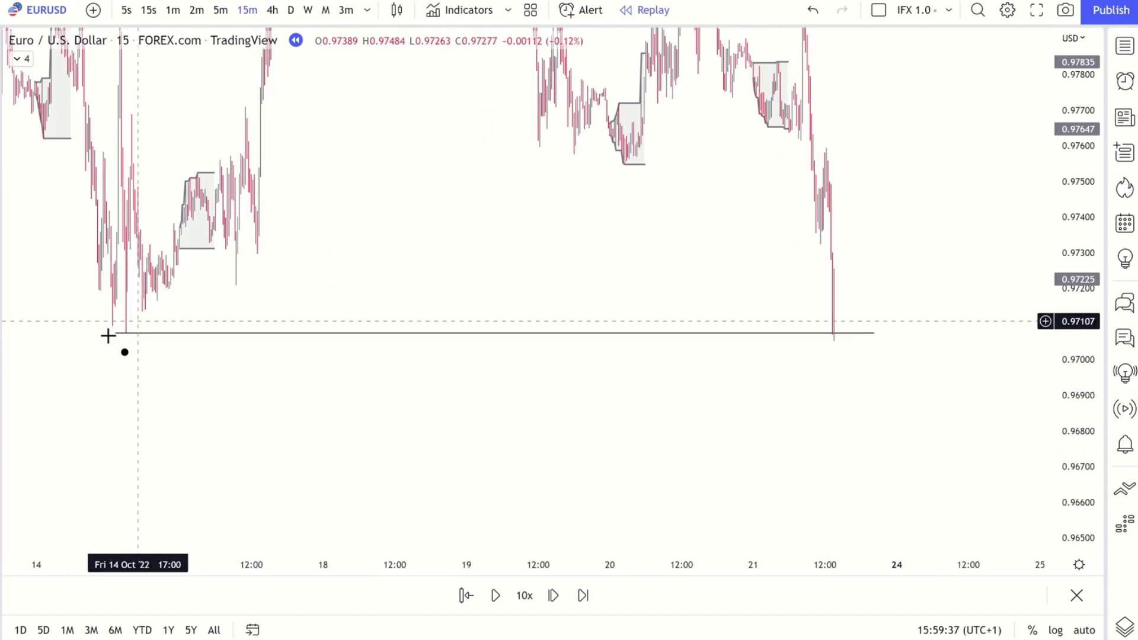
{"action": "scroll", "coordinate": [285, 368], "scroll_direction": "up", "scroll_amount": 1}
{"action": "scroll", "coordinate": [290, 369], "scroll_direction": "up", "scroll_amount": 2}
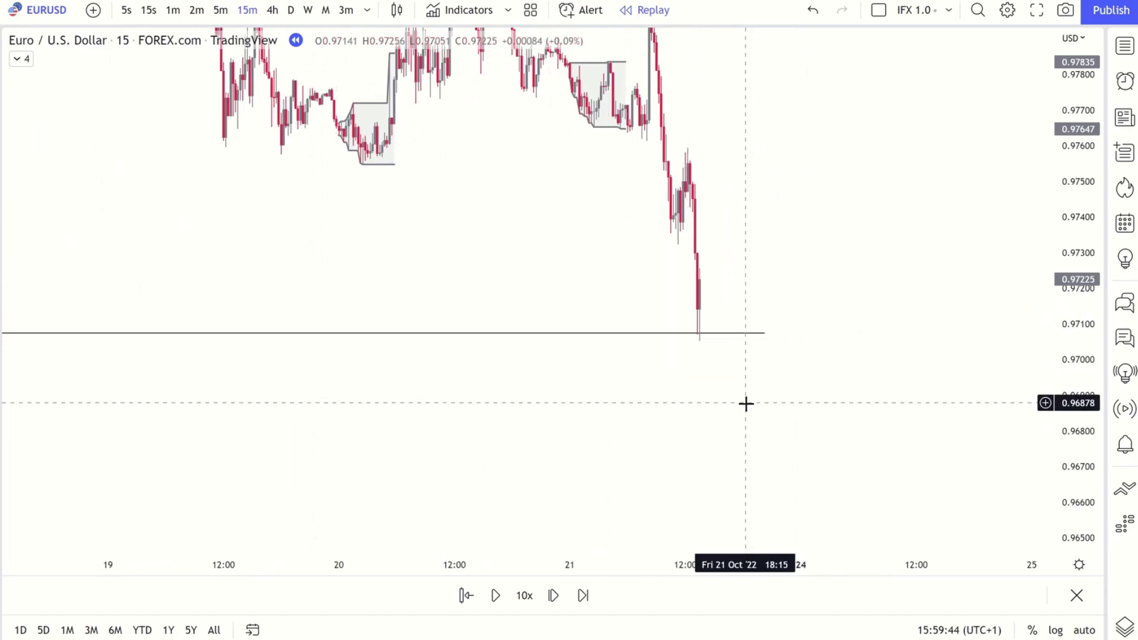
{"action": "type", "text": "3"}
{"action": "key", "text": "Return"}
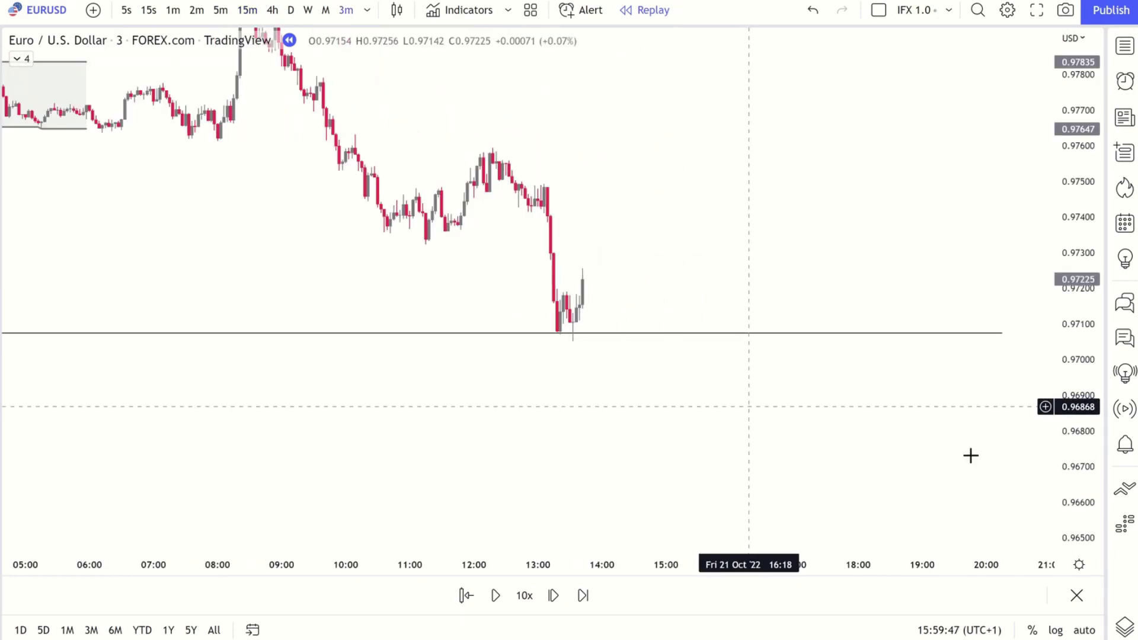
Step: Draw a short horizontal line at 0.97070 under the 3-minute low and apply the Taken template to it
{"action": "left_click_drag", "start_coordinate": [1065, 508], "coordinate": [775, 426]}
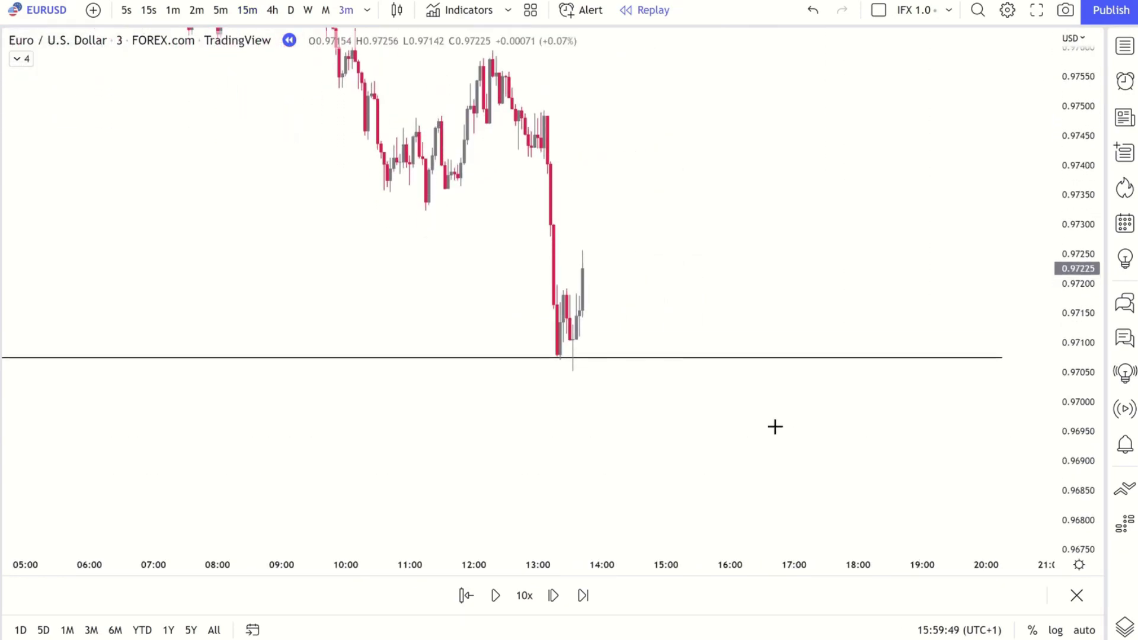
{"action": "scroll", "coordinate": [704, 419], "scroll_direction": "up", "scroll_amount": 1}
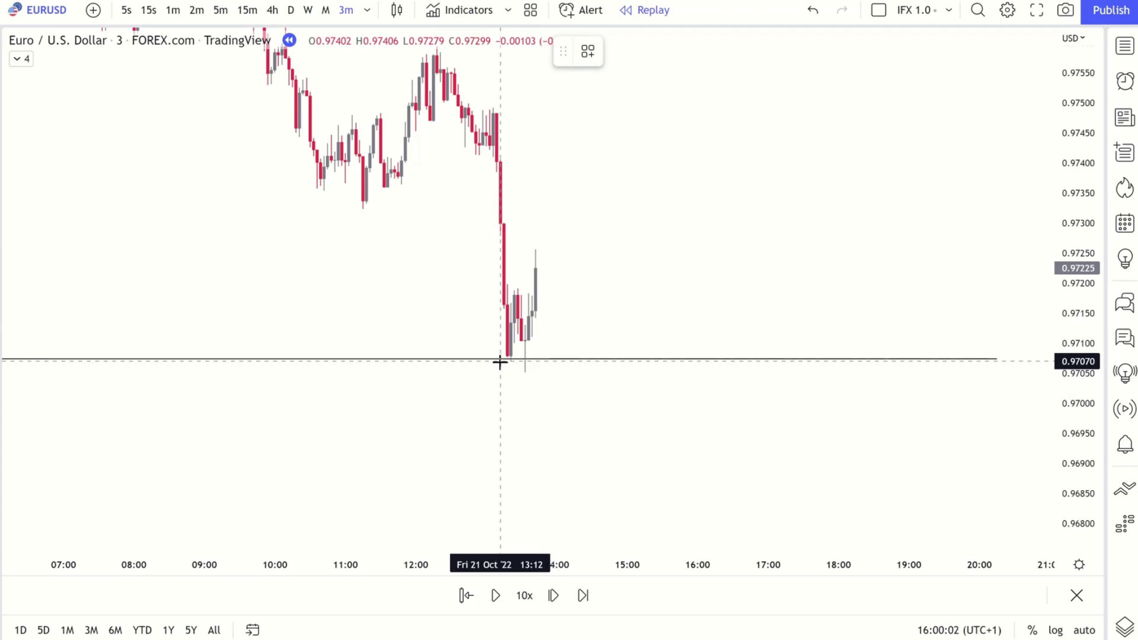
{"action": "left_click", "coordinate": [542, 361]}
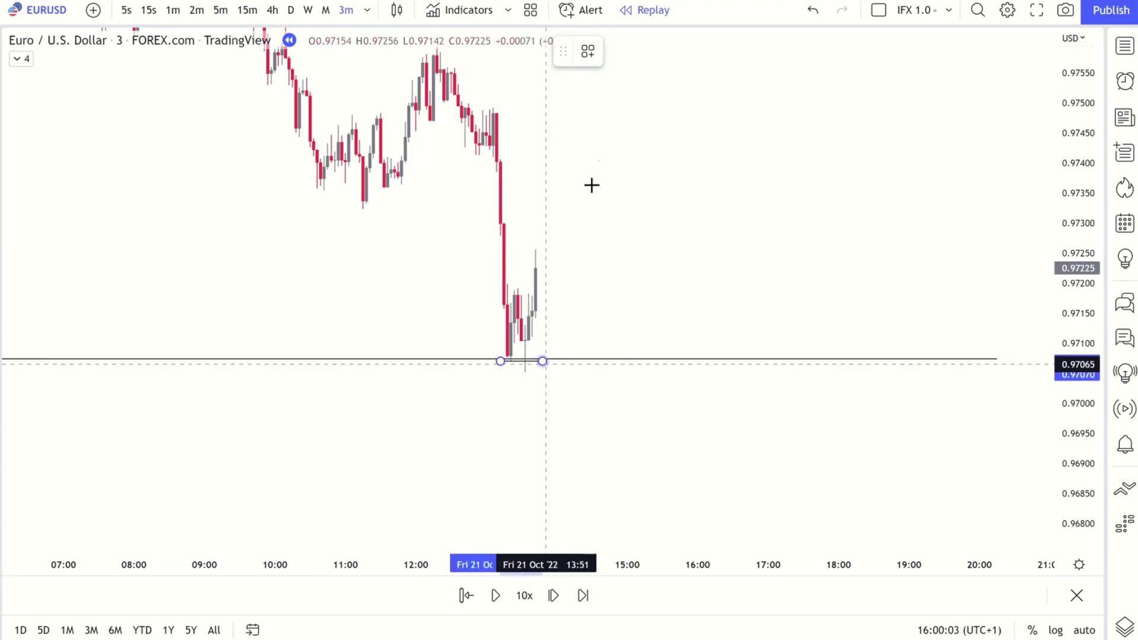
{"action": "left_click", "coordinate": [588, 52]}
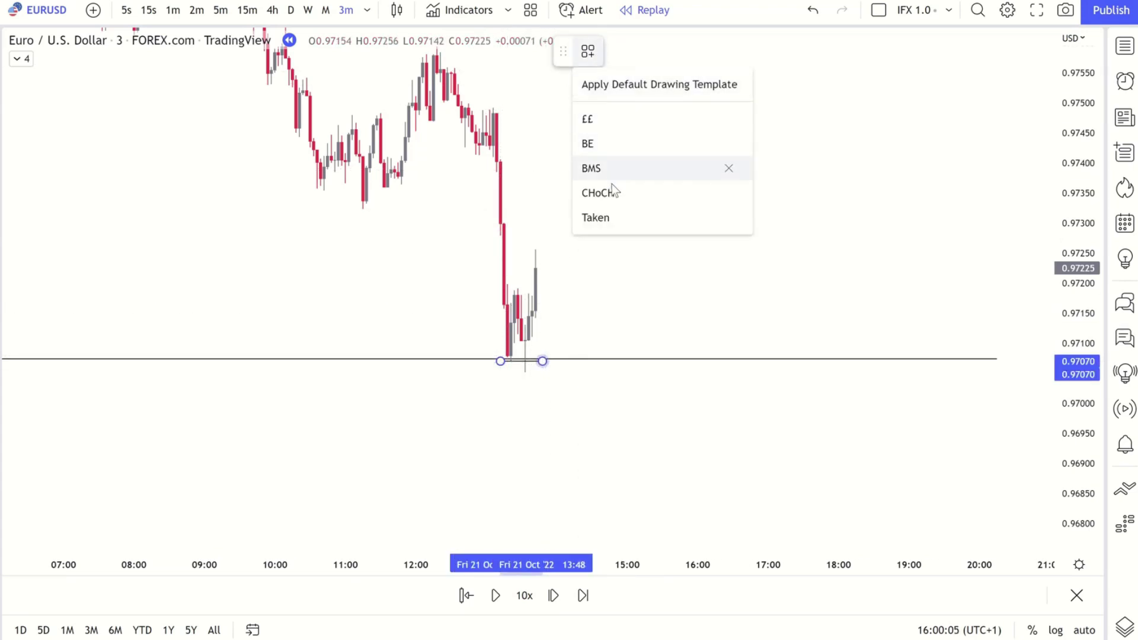
{"action": "left_click", "coordinate": [603, 215]}
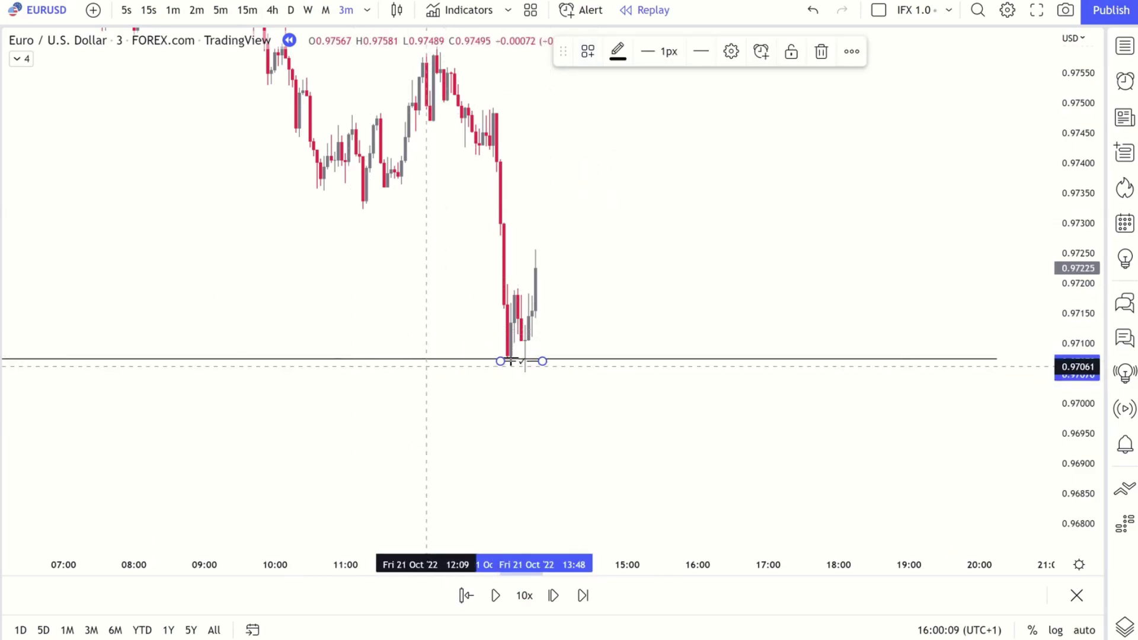
Step: Draw a short level at 0.97194 above the minor 3-minute high and make it orange with a saved template
{"action": "left_click", "coordinate": [520, 287]}
{"action": "left_click", "coordinate": [525, 287]}
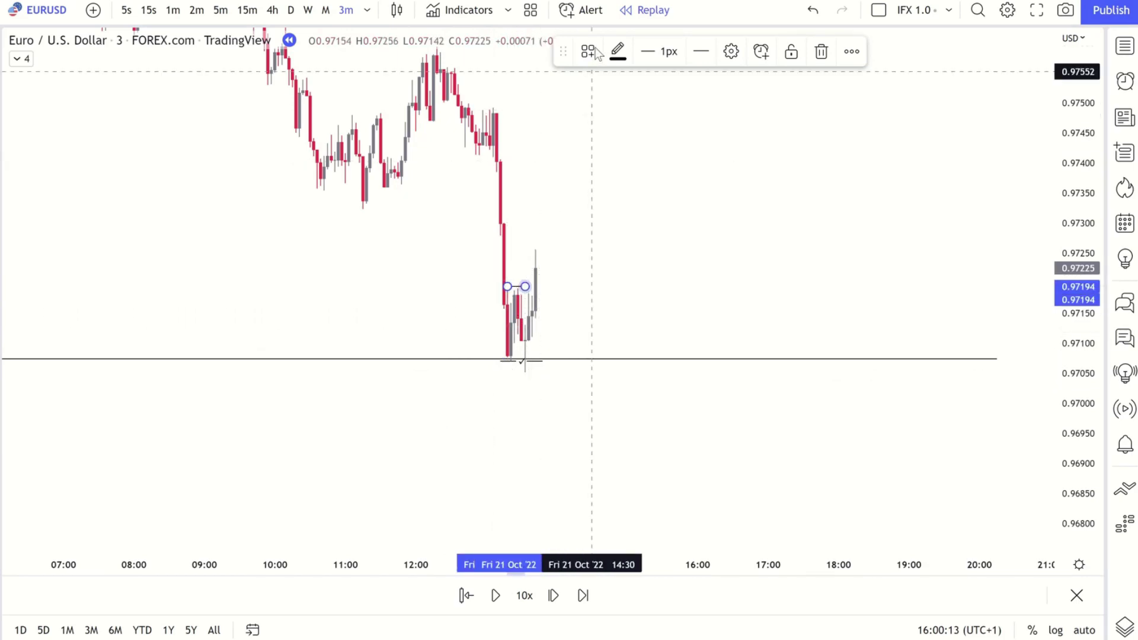
{"action": "left_click", "coordinate": [593, 48]}
{"action": "left_click", "coordinate": [616, 217]}
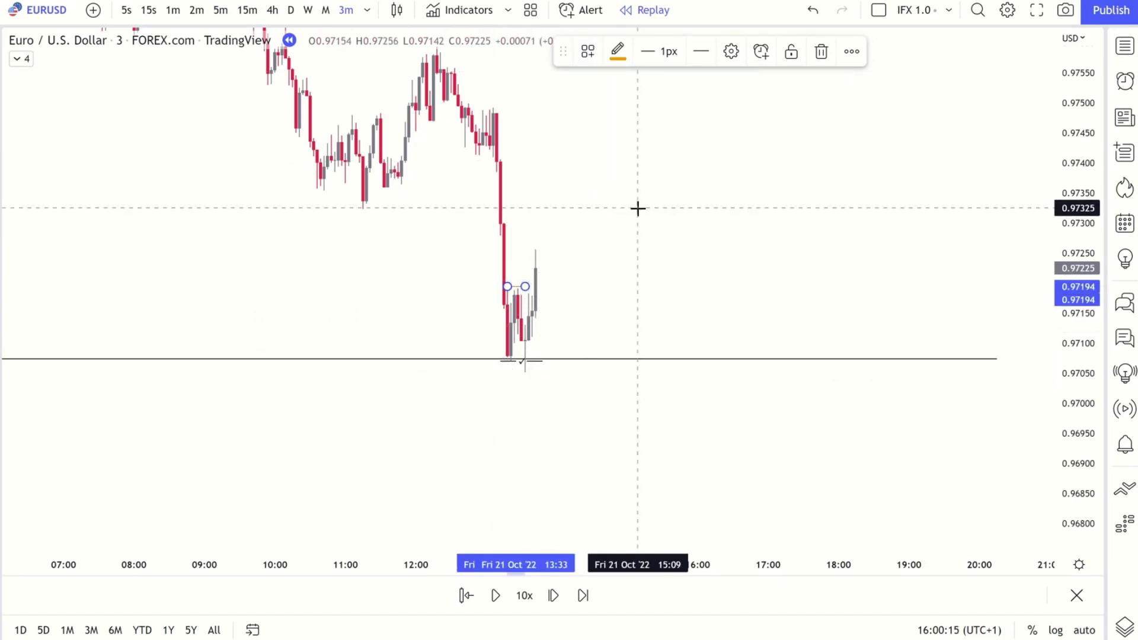
{"action": "left_click", "coordinate": [638, 208]}
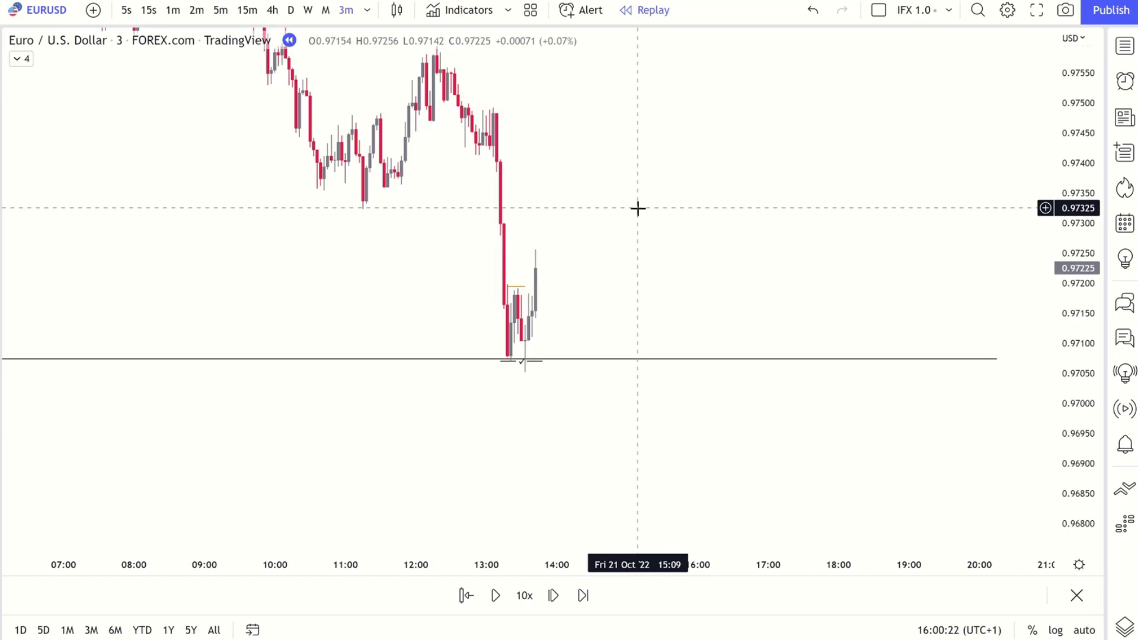
Step: Switch the chart back to the 15-minute timeframe
{"action": "type", "text": "15"}
{"action": "key", "text": "Return"}
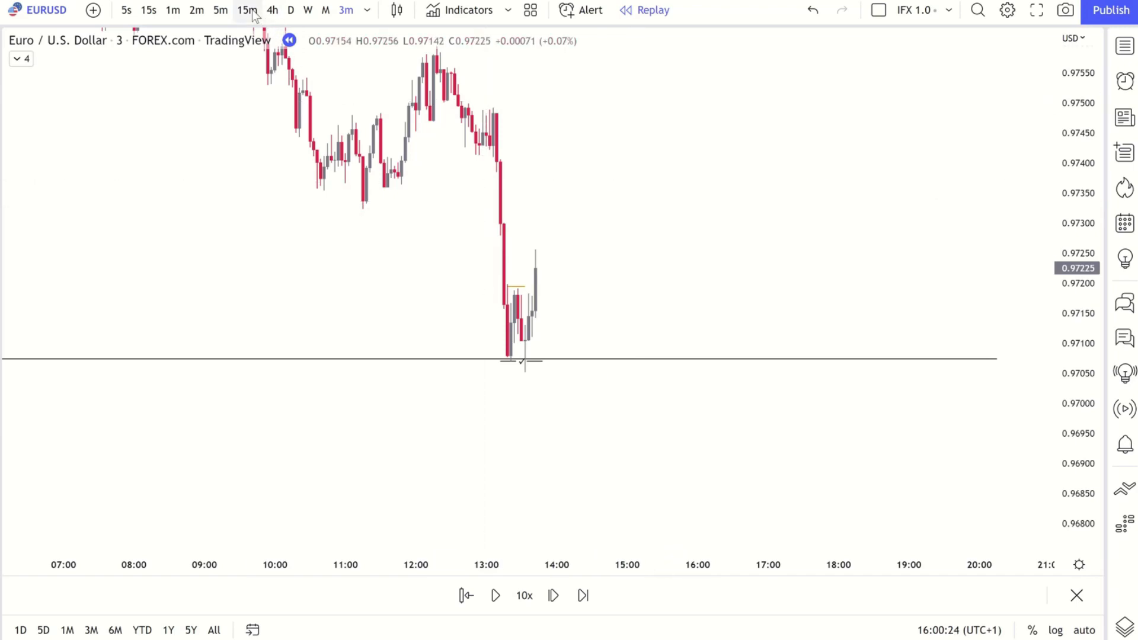
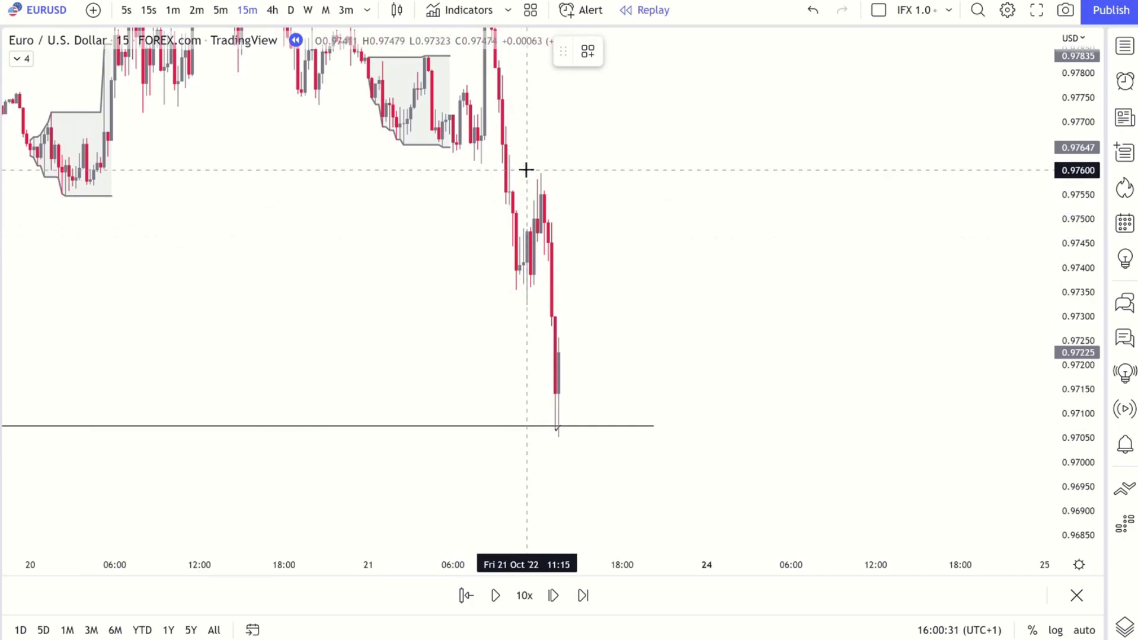
{"action": "mouse_move", "coordinate": [532, 170]}
{"action": "left_mouse_down"}
{"action": "mouse_move", "coordinate": [595, 171]}
{"action": "mouse_move", "coordinate": [593, 235]}
{"action": "left_mouse_up"}
{"action": "left_click_drag", "start_coordinate": [520, 246], "coordinate": [536, 171]}
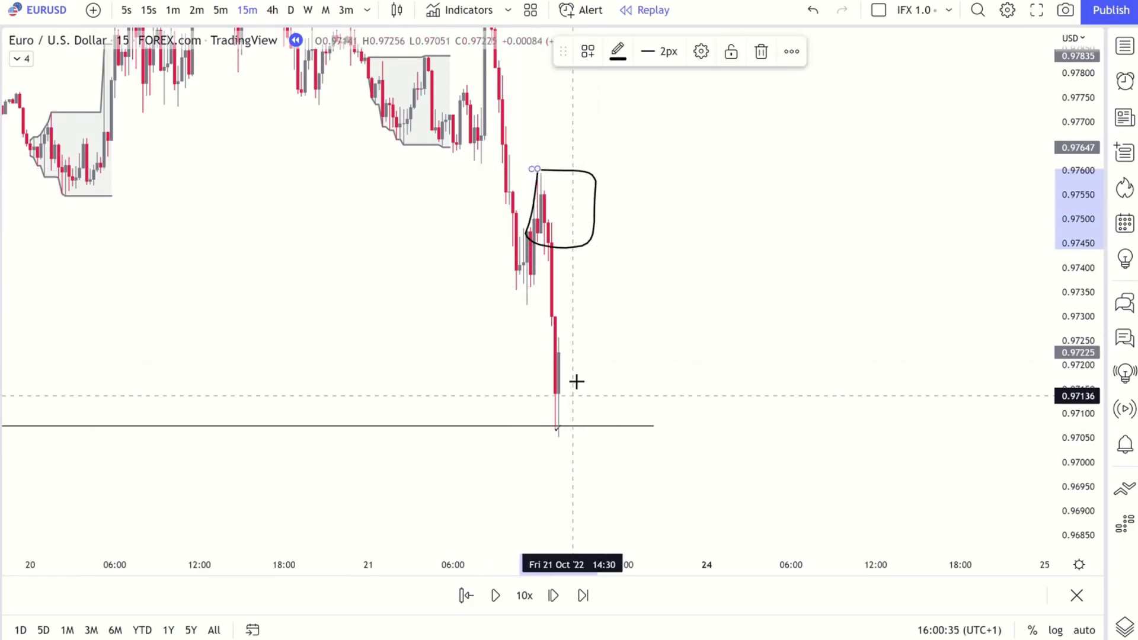
{"action": "mouse_move", "coordinate": [585, 386]}
{"action": "left_mouse_down"}
{"action": "mouse_move", "coordinate": [605, 356]}
{"action": "mouse_move", "coordinate": [608, 220]}
{"action": "left_mouse_up"}
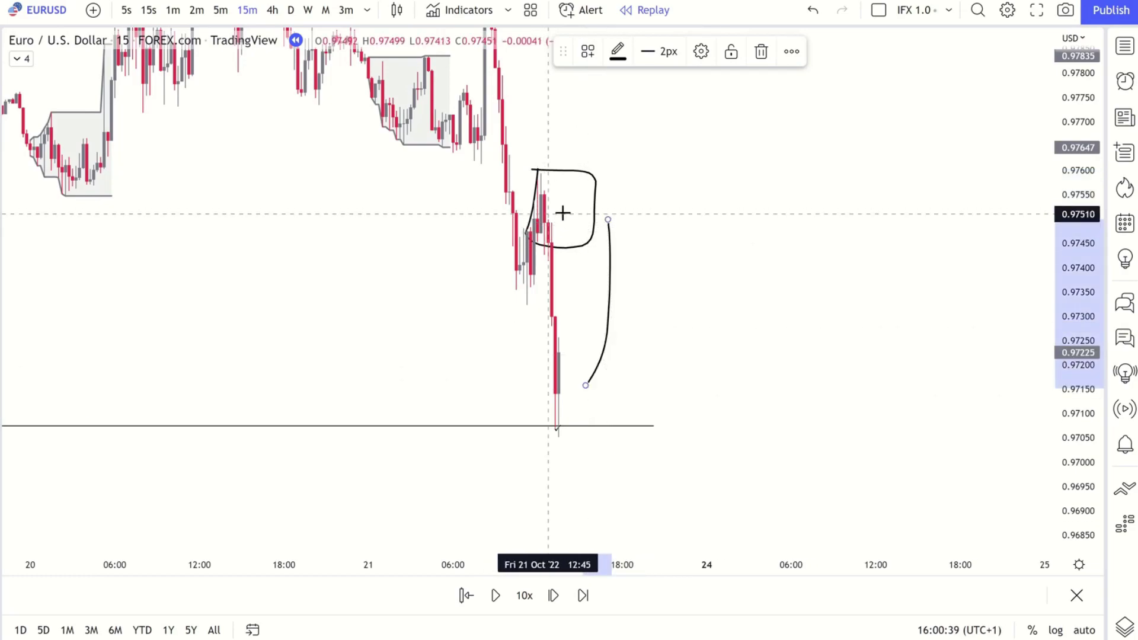
{"action": "key", "text": "ctrl+z"}
{"action": "key", "text": "ctrl+z"}
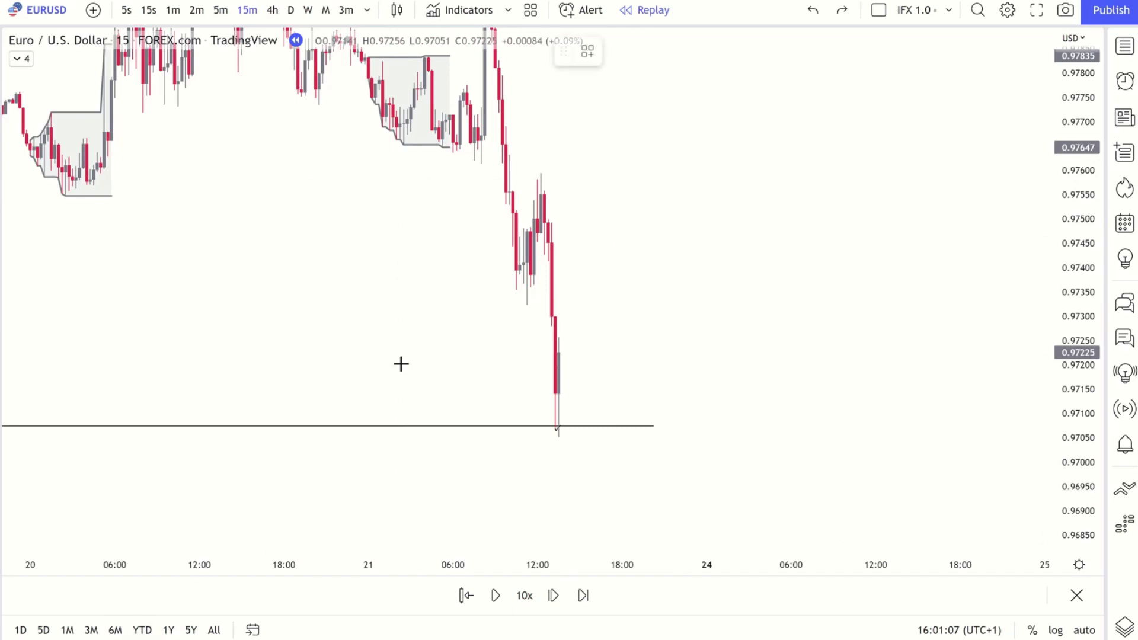
Step: Mark the last 15-minute swing-high zone with the three-line range tool, from 0.97592 down to 0.97467, extending it to 19:15
{"action": "left_click", "coordinate": [539, 173]}
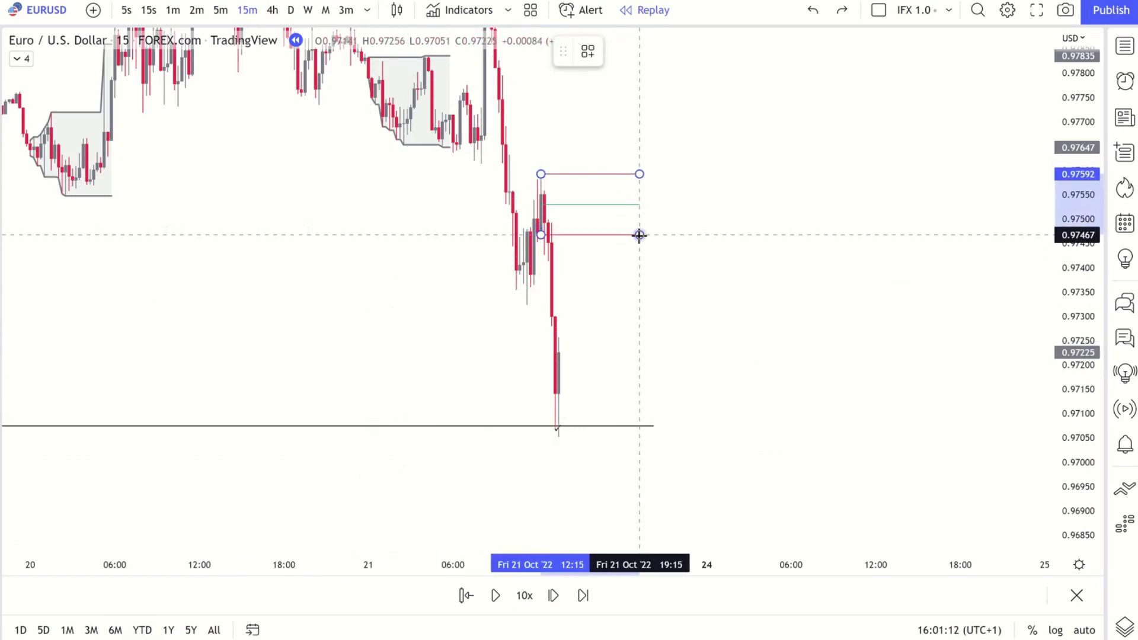
{"action": "left_click", "coordinate": [637, 235]}
{"action": "left_click", "coordinate": [690, 348]}
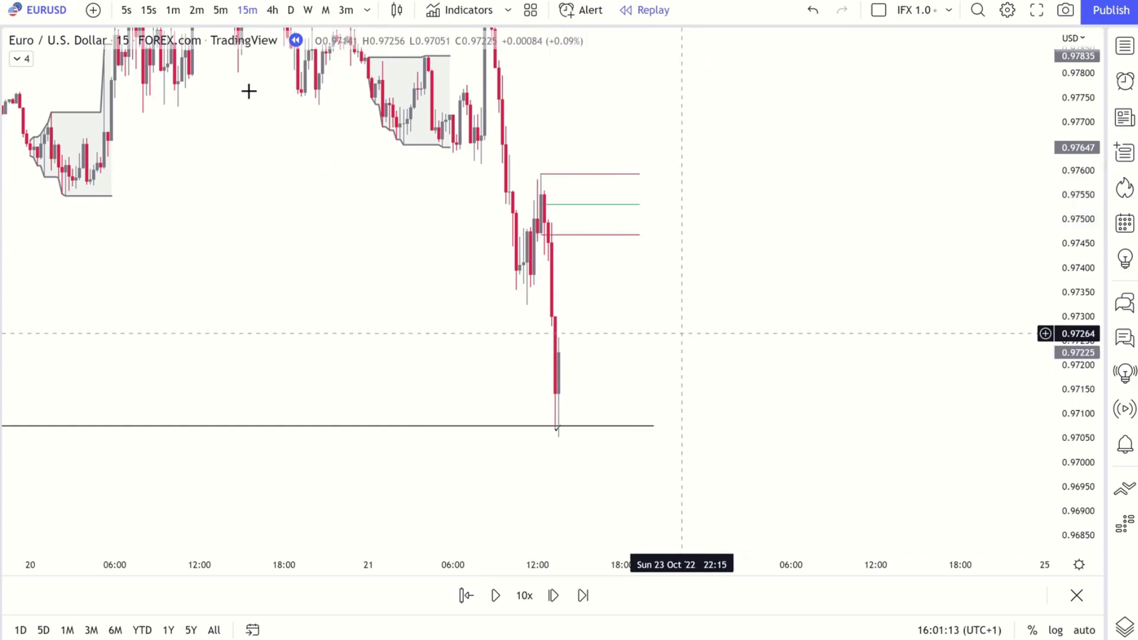
Step: Switch the chart to the 3-minute timeframe, with the marked range and the swept low both in view
{"action": "key", "text": "3"}
{"action": "key", "text": "Escape"}
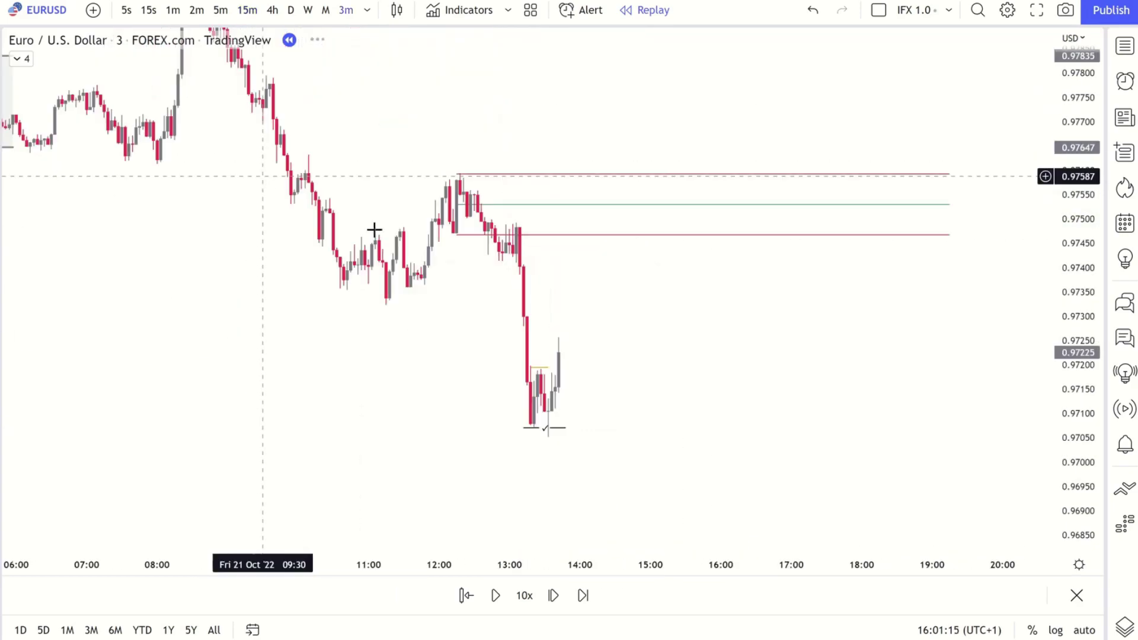
{"action": "left_click_drag", "start_coordinate": [607, 323], "coordinate": [594, 315]}
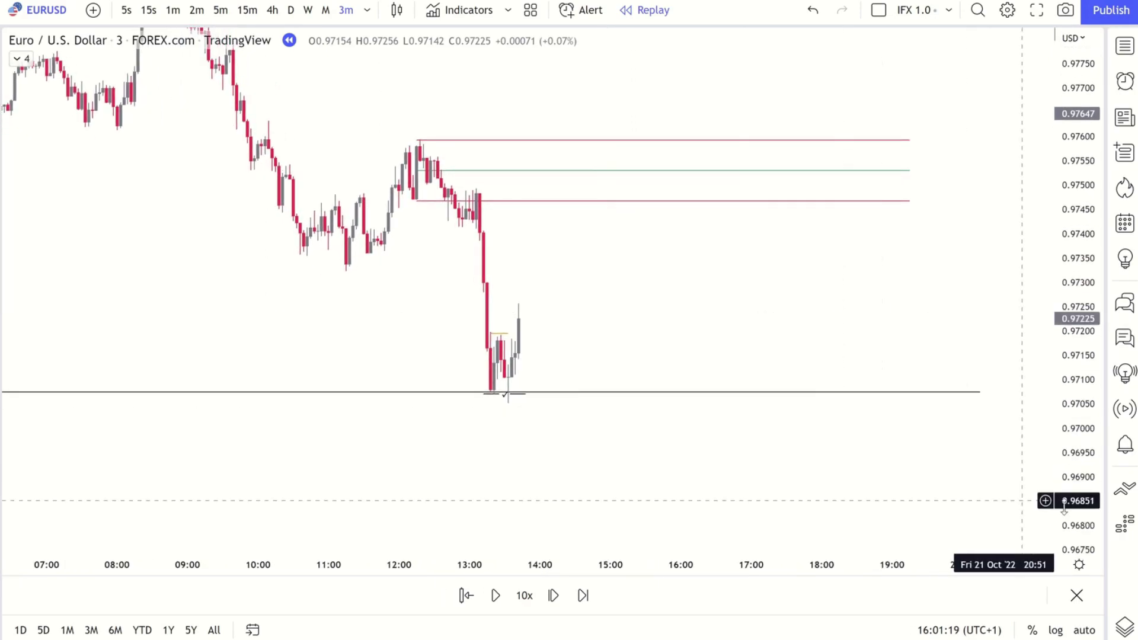
{"action": "left_click_drag", "start_coordinate": [1054, 483], "coordinate": [1054, 462]}
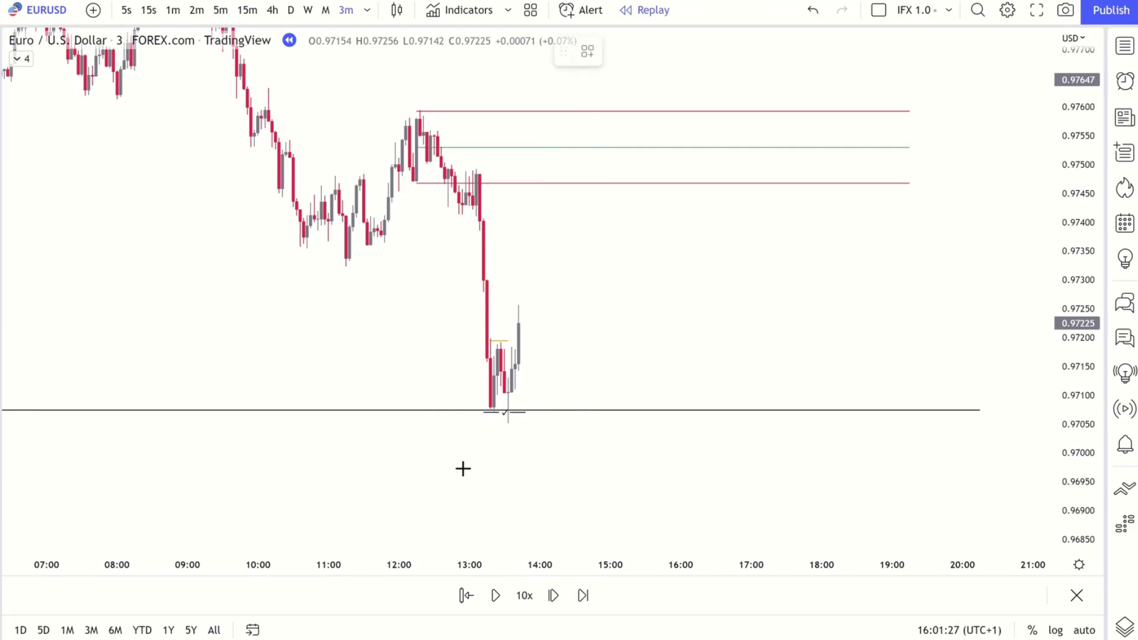
Step: Draw a red rectangle over the price gap beside the latest up-move, from 0.97181 down to about 0.97111, ending near 15:00
{"action": "left_click", "coordinate": [515, 348]}
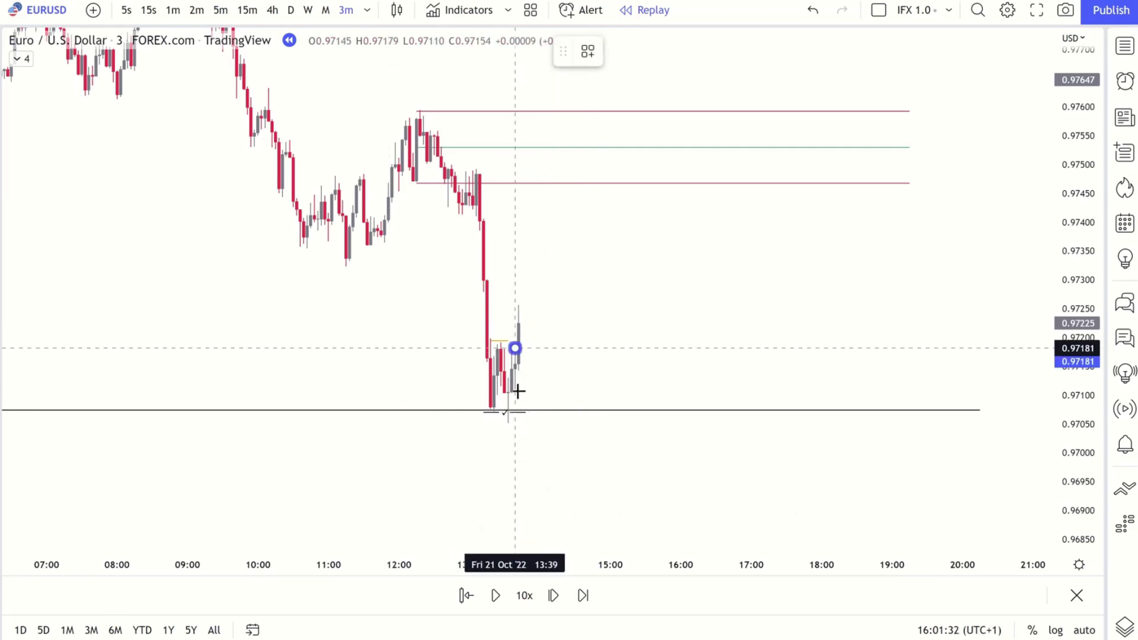
{"action": "left_click", "coordinate": [536, 397]}
{"action": "left_click_drag", "start_coordinate": [608, 388], "coordinate": [610, 389]}
{"action": "left_click", "coordinate": [705, 365]}
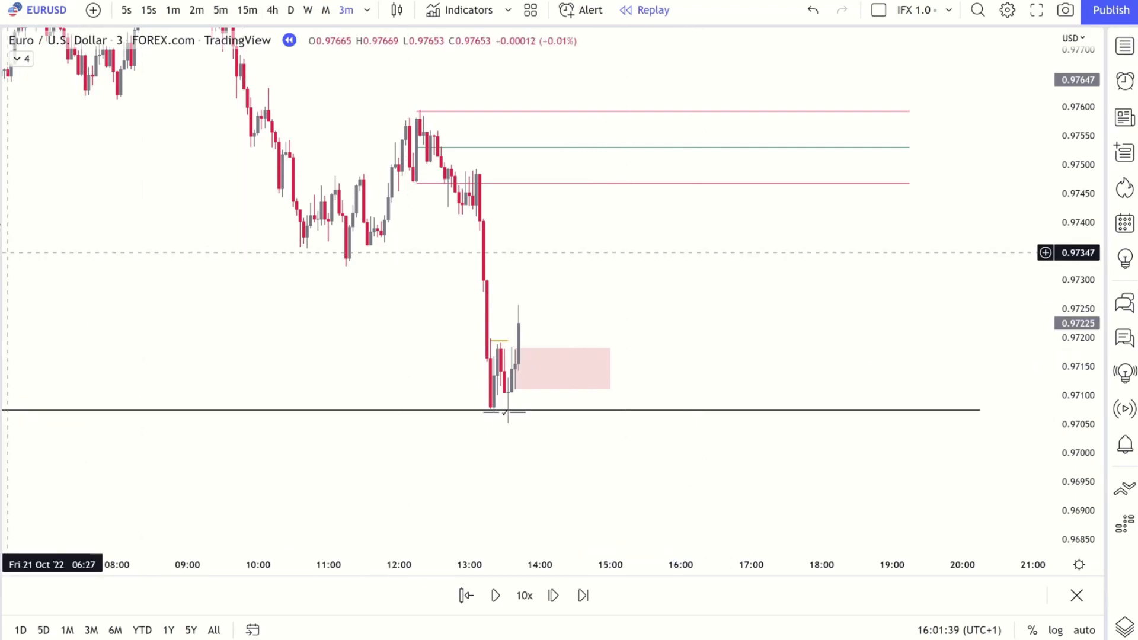
Step: Place a long position over the red rectangle with entry at 0.97156, stop at 0.97093 and target at the range midline, 0.97529
{"action": "left_click", "coordinate": [539, 349]}
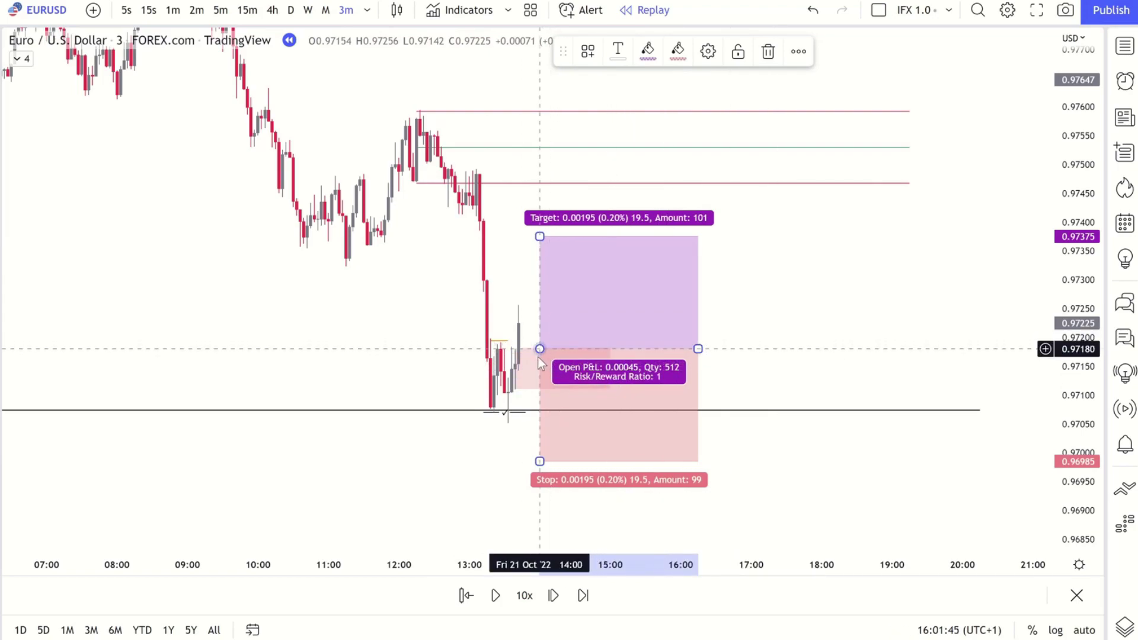
{"action": "left_click_drag", "start_coordinate": [540, 351], "coordinate": [537, 363]}
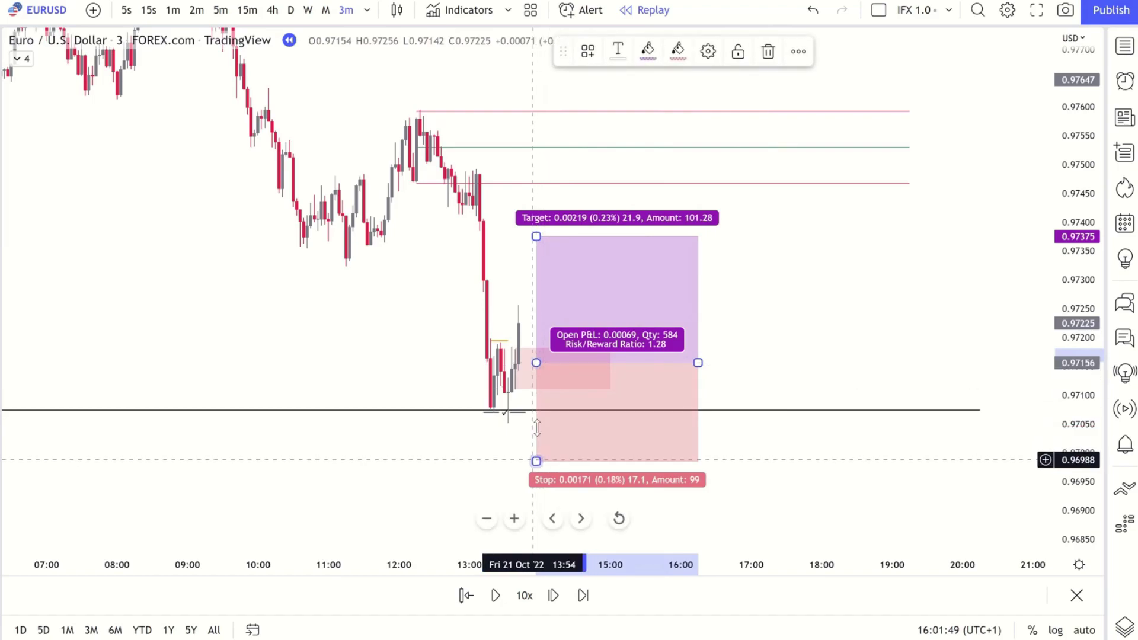
{"action": "left_click_drag", "start_coordinate": [536, 462], "coordinate": [537, 399]}
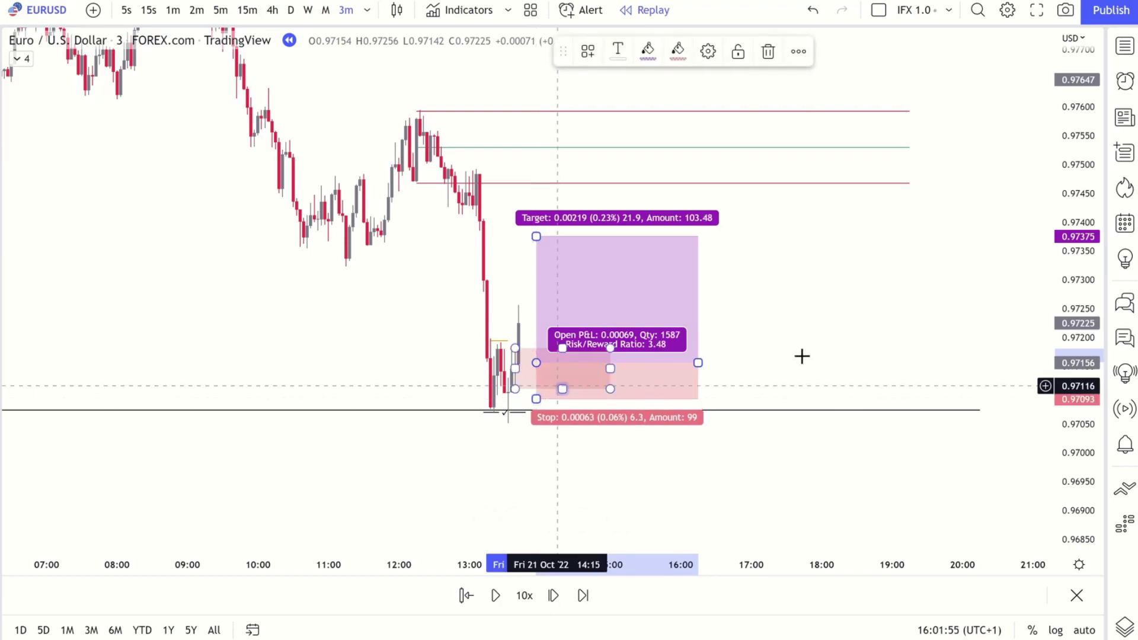
{"action": "left_click", "coordinate": [800, 355]}
{"action": "mouse_move", "coordinate": [537, 223]}
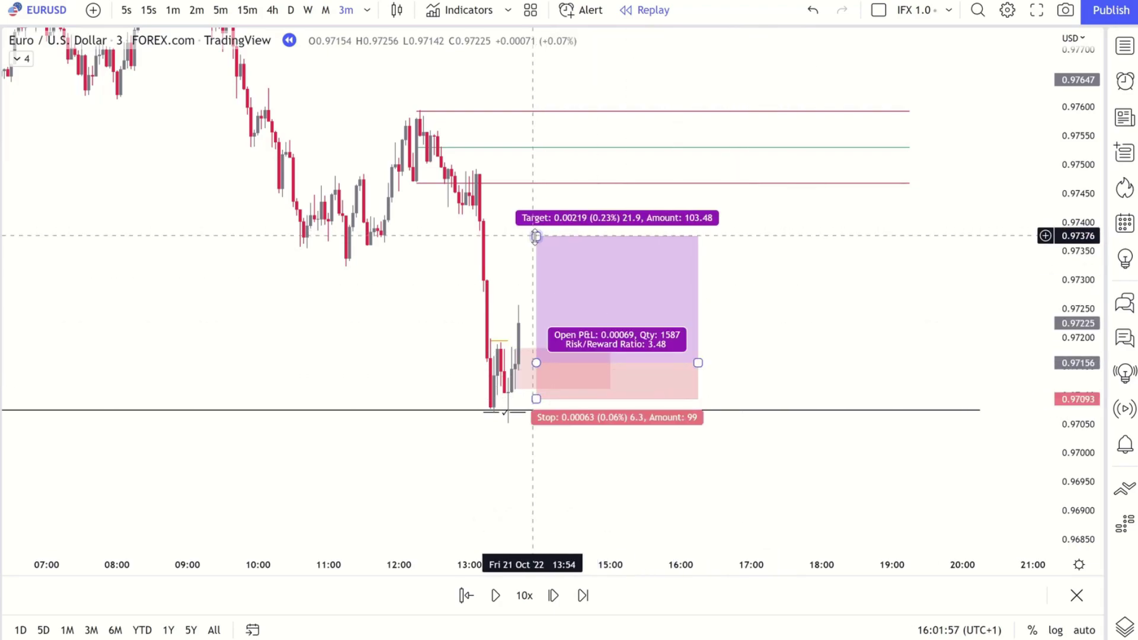
{"action": "left_click_drag", "start_coordinate": [537, 223], "coordinate": [539, 147]}
{"action": "left_click", "coordinate": [788, 275]}
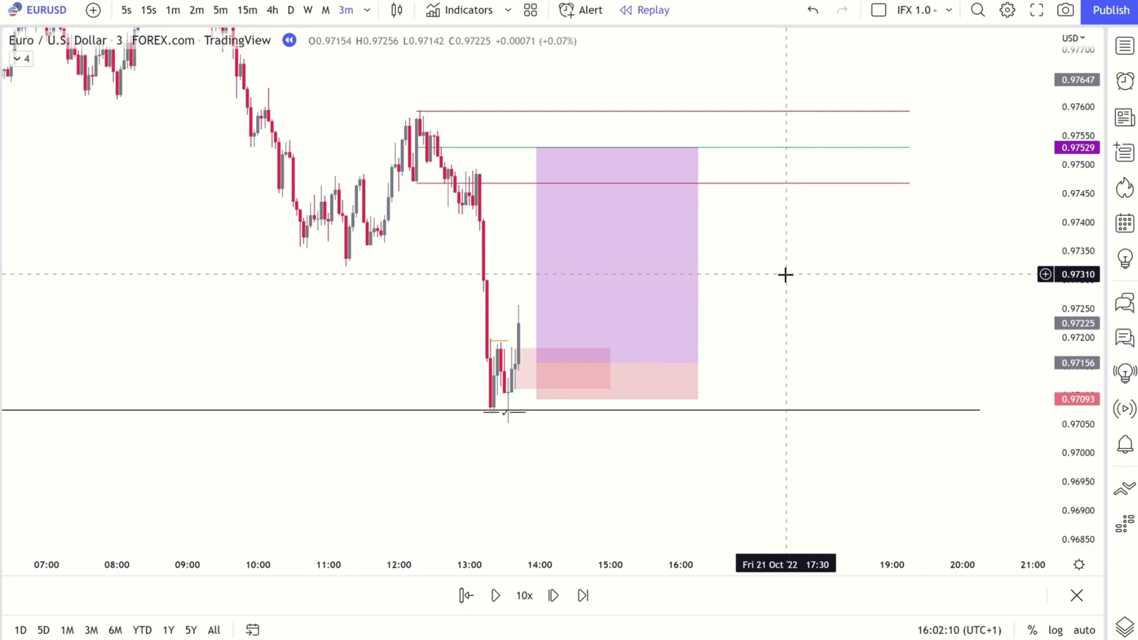
Step: Advance the replay bar by bar until price runs beyond the long position's target
{"action": "left_click", "coordinate": [562, 598]}
{"action": "left_click", "coordinate": [562, 599]}
{"action": "left_click", "coordinate": [562, 599]}
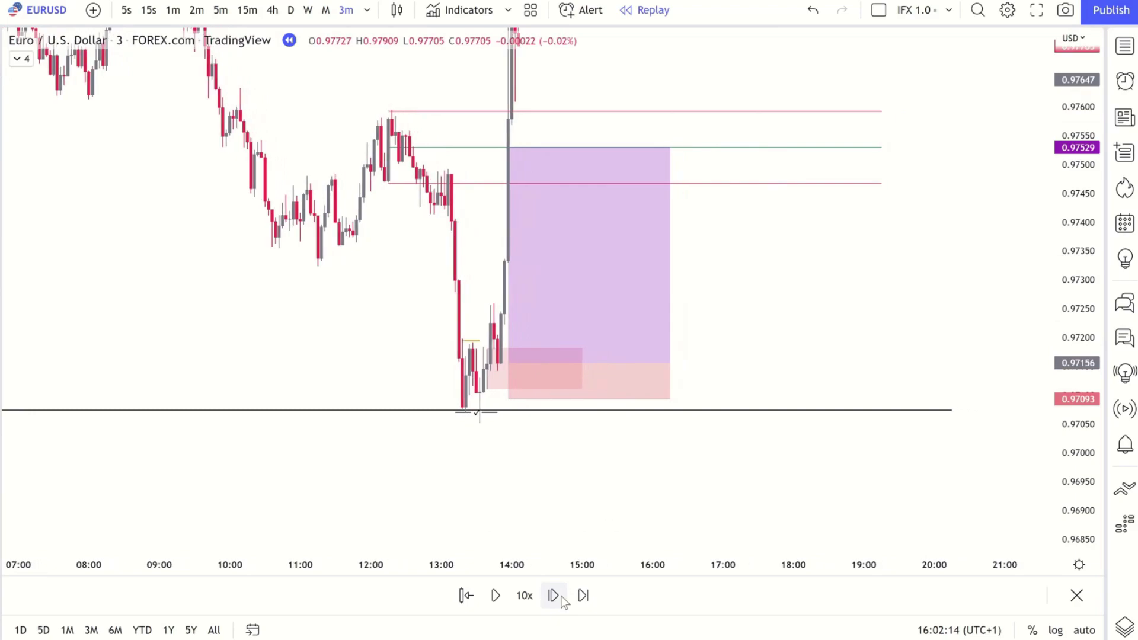
{"action": "left_click", "coordinate": [562, 598]}
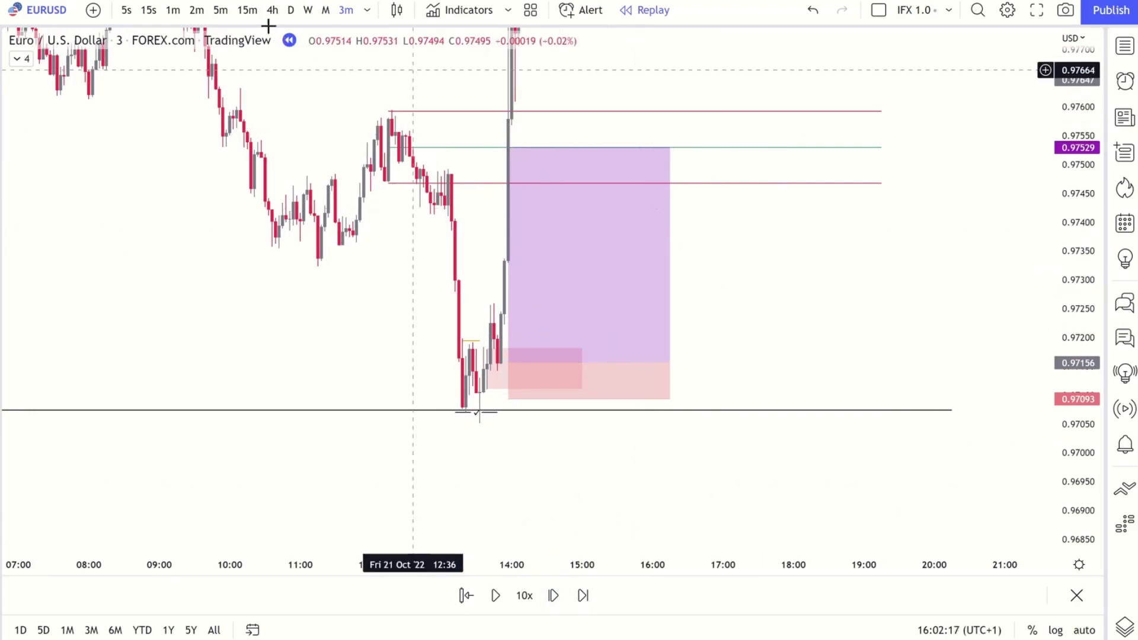
Step: On the 15-minute chart, draw an orange circle around the swept low and the long entry, centred at 0.97158
{"action": "left_click", "coordinate": [244, 11]}
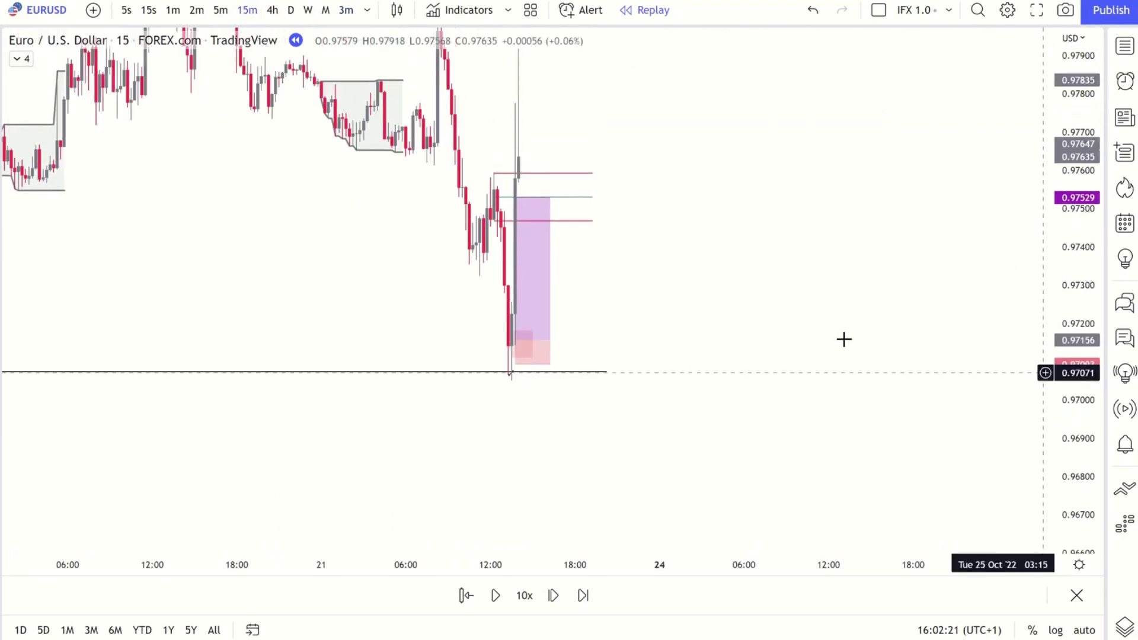
{"action": "left_click_drag", "start_coordinate": [860, 410], "coordinate": [877, 461]}
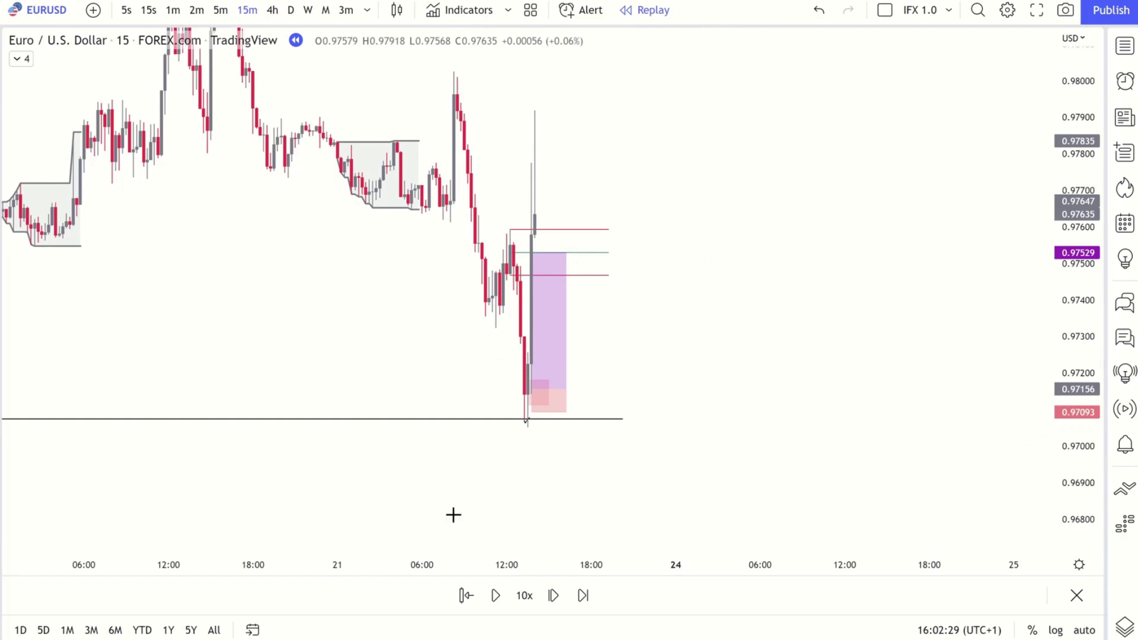
{"action": "left_click", "coordinate": [557, 445]}
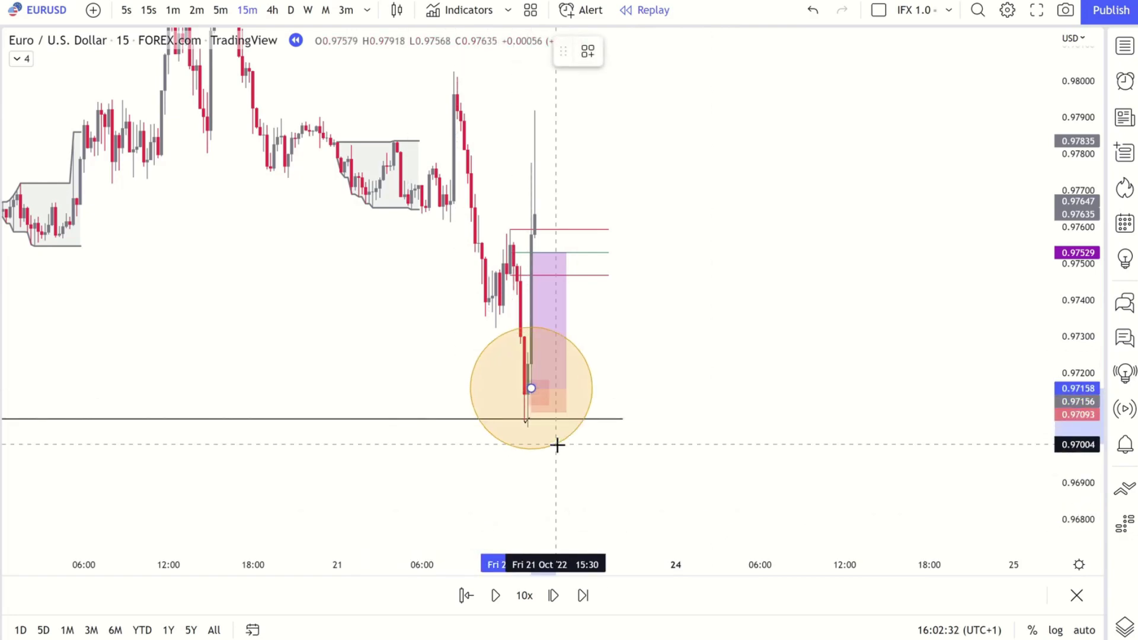
{"action": "left_click", "coordinate": [593, 414]}
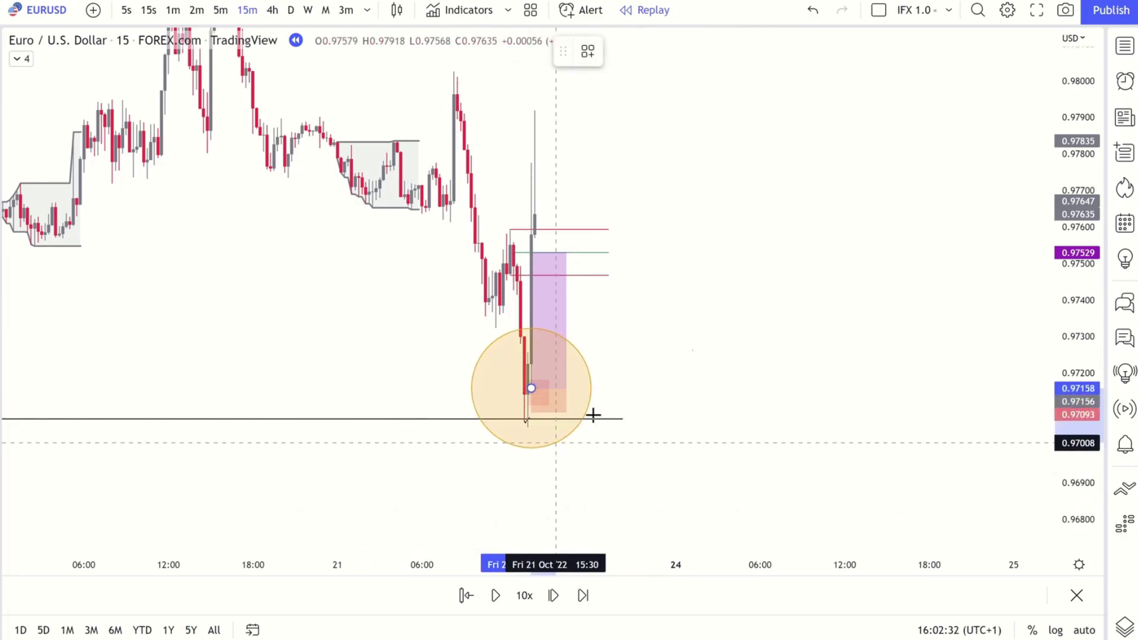
Step: Switch the chart to the 1-minute timeframe to examine the swept low and entry inside the circle
{"action": "left_click", "coordinate": [172, 10]}
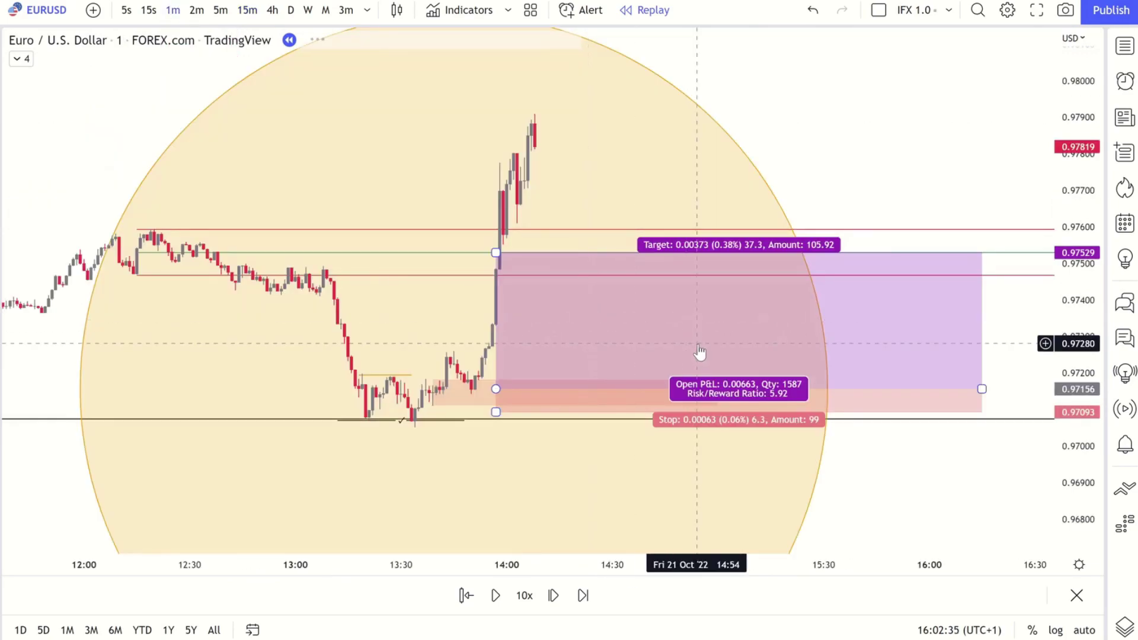
{"action": "scroll", "coordinate": [698, 354], "scroll_direction": "down", "scroll_amount": 3}
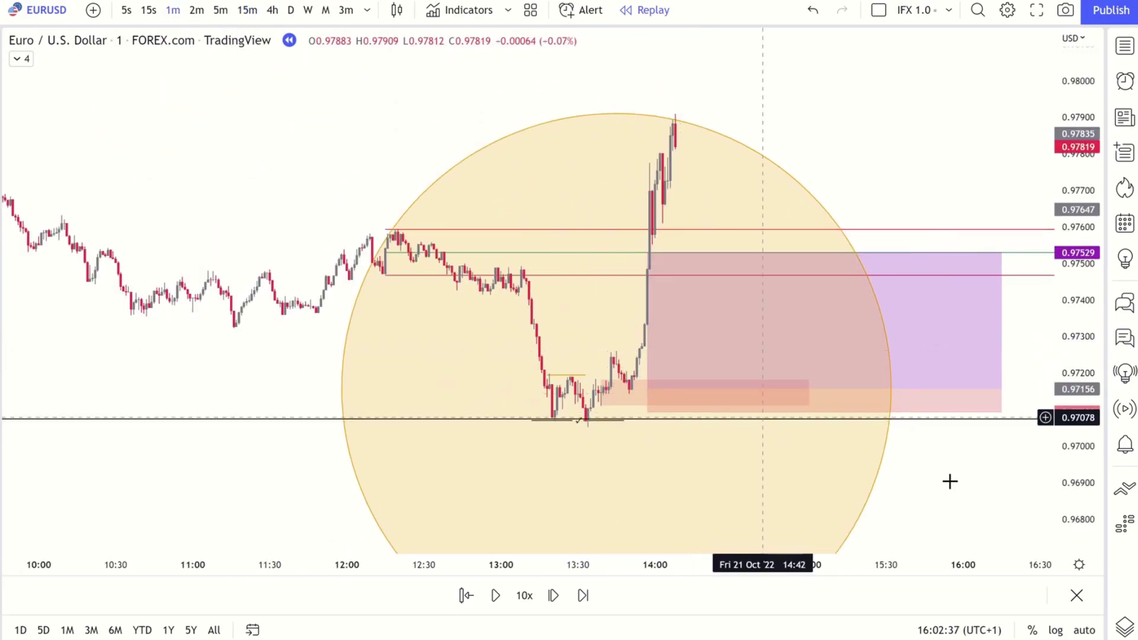
{"action": "mouse_move", "coordinate": [919, 402]}
{"action": "left_mouse_down"}
{"action": "mouse_move", "coordinate": [891, 373]}
{"action": "mouse_move", "coordinate": [883, 338]}
{"action": "left_mouse_up"}
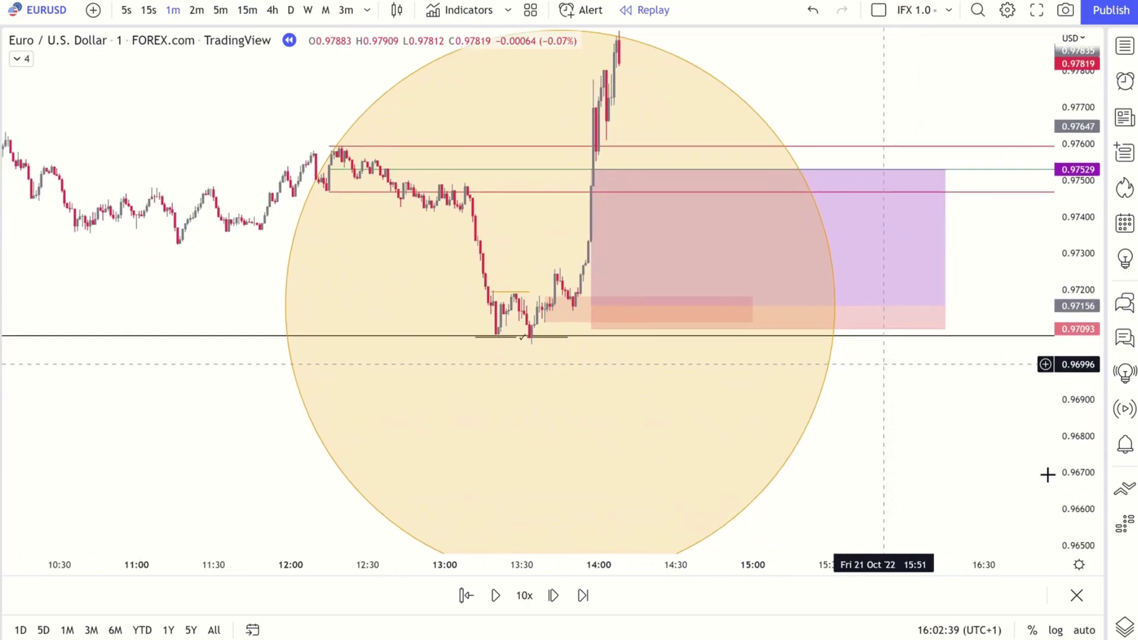
{"action": "left_click_drag", "start_coordinate": [1061, 471], "coordinate": [1063, 352]}
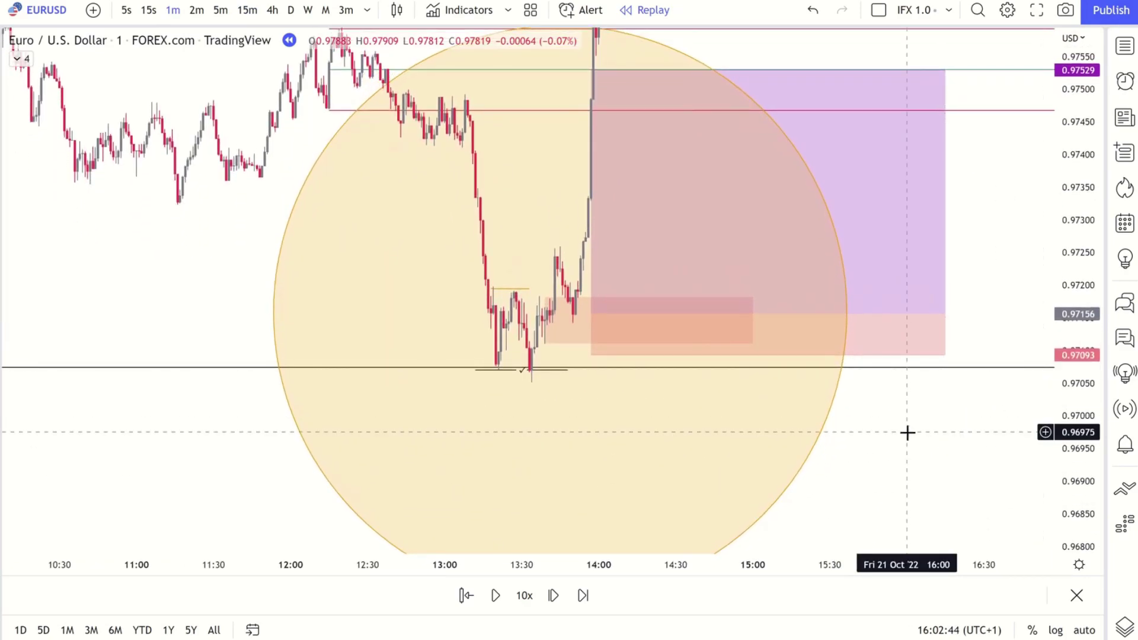